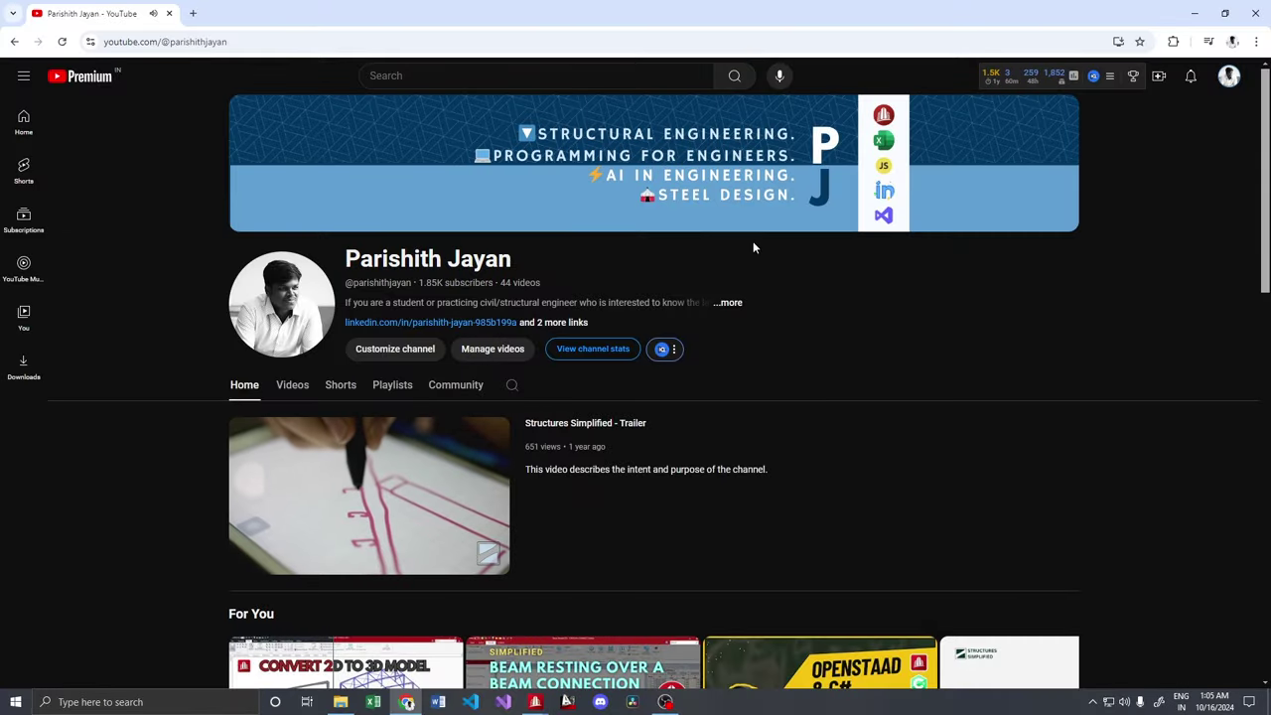
# - Scroll down the YouTube channel page past the video rows to the Created playlists and Shorts
pyautogui.scroll(-1, 756, 256)
pyautogui.scroll(-1, 756, 256)
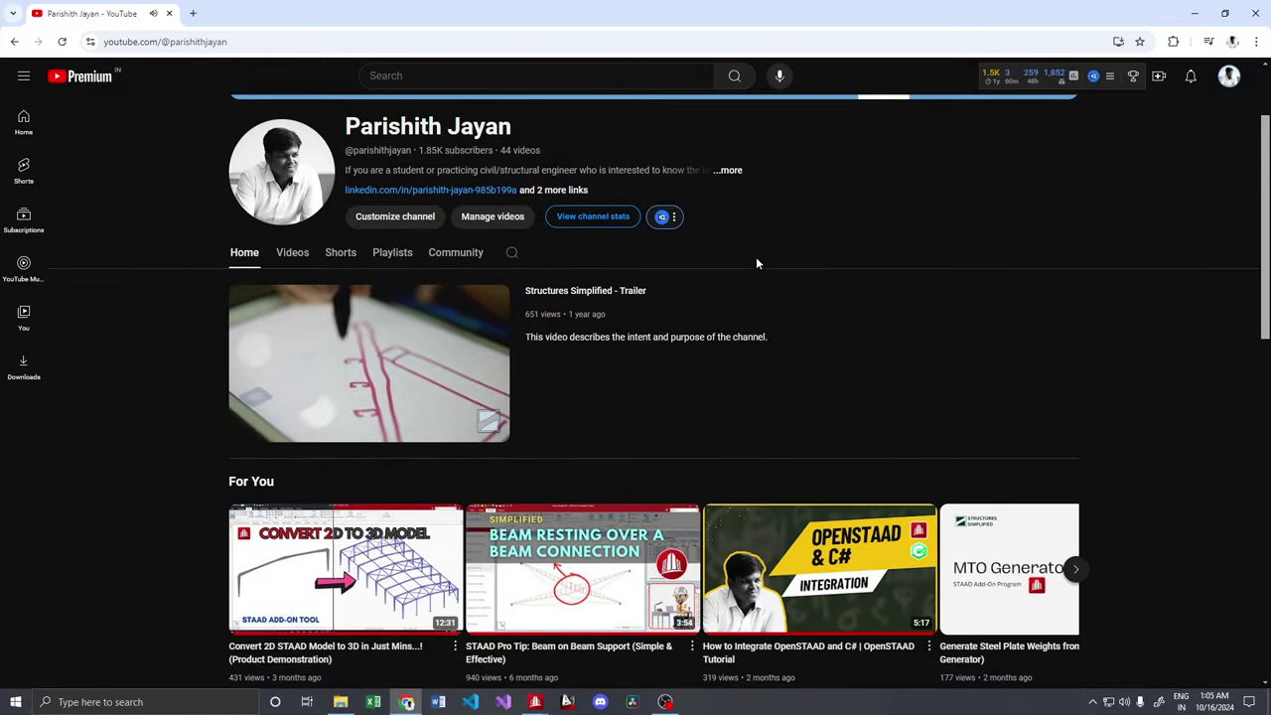
pyautogui.scroll(-2, 756, 266)
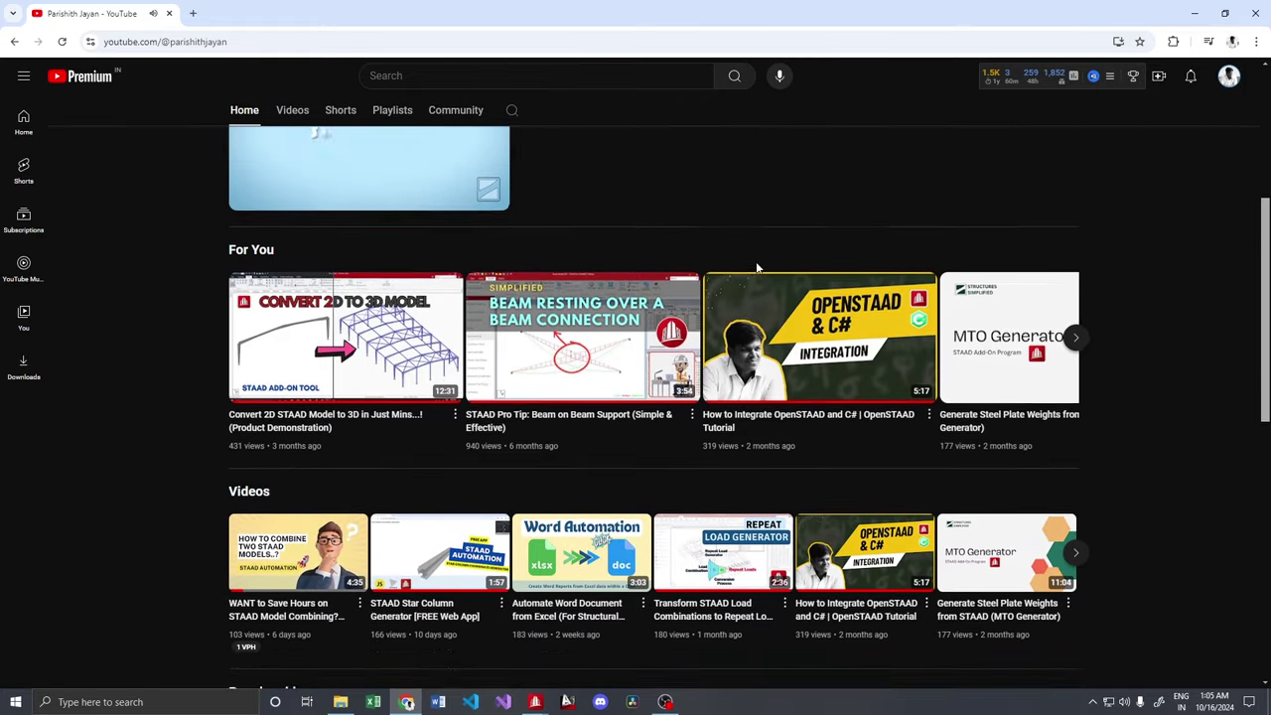
pyautogui.scroll(-3, 756, 270)
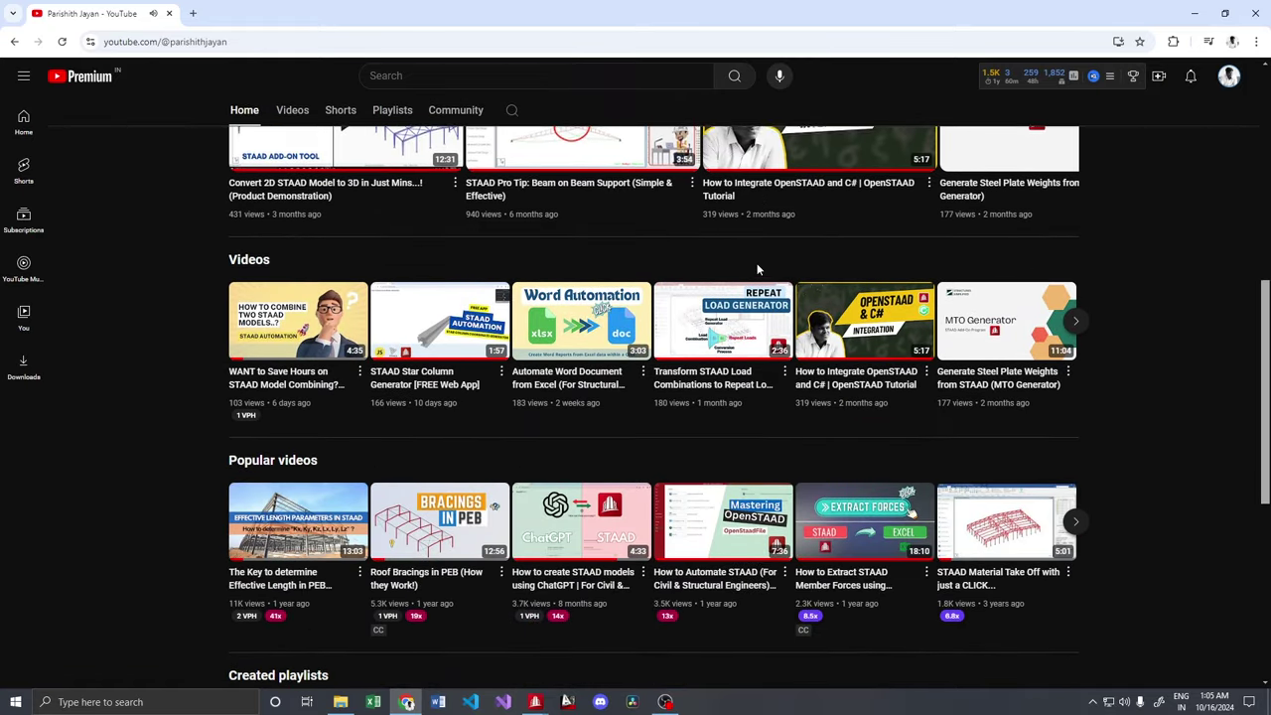
pyautogui.scroll(-3, 756, 270)
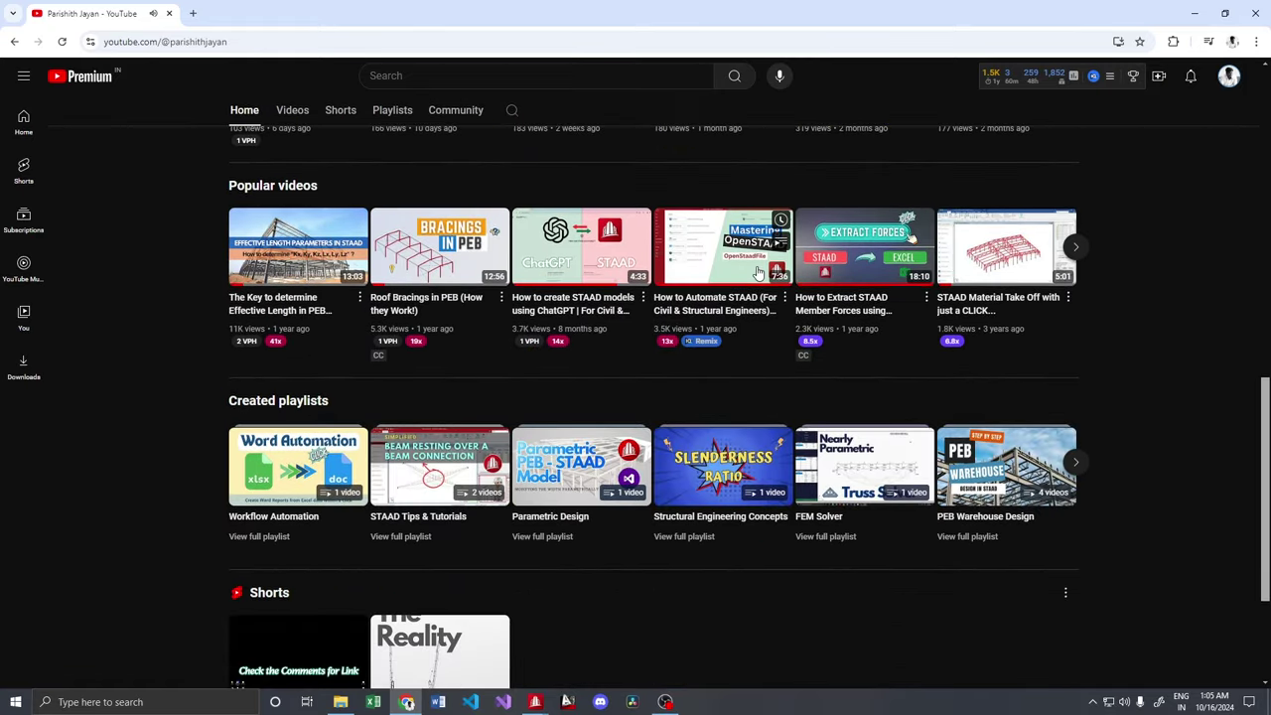
pyautogui.scroll(-1, 758, 273)
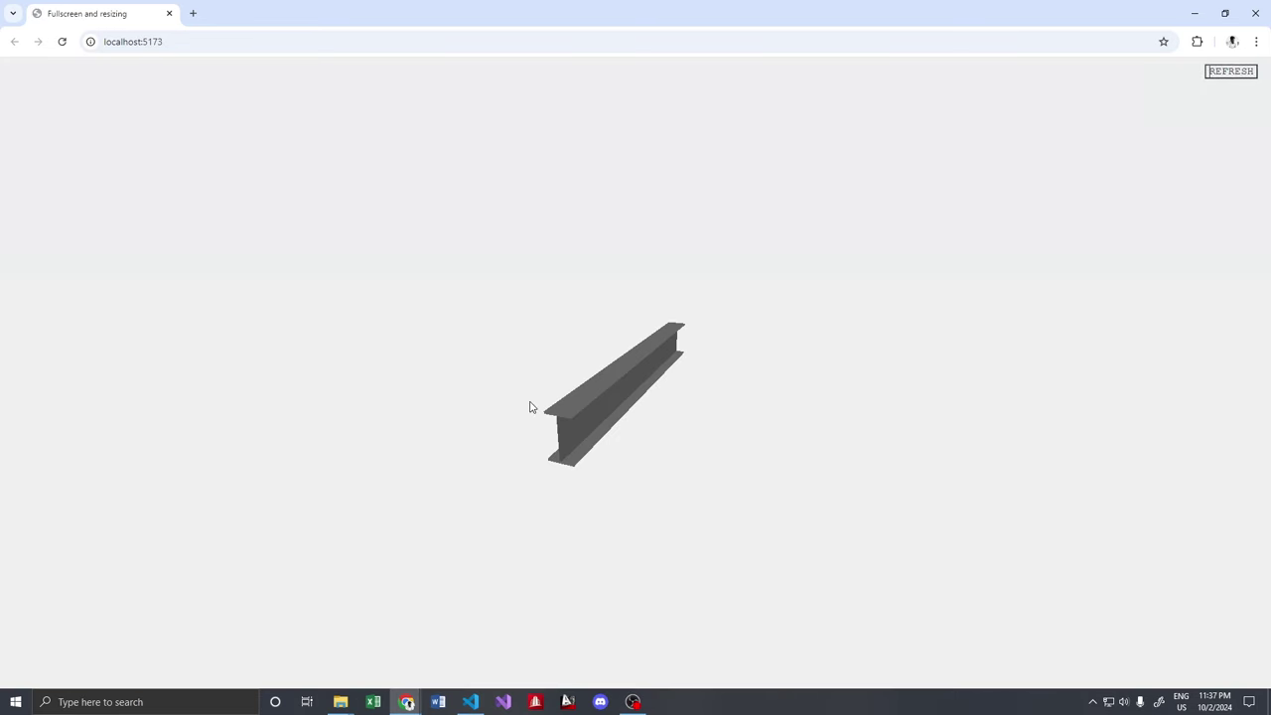
# - Orbit the I-beam through side, diagonal and reversed diagonal views
pyautogui.moveTo(553, 407); pyautogui.dragTo(672, 409)
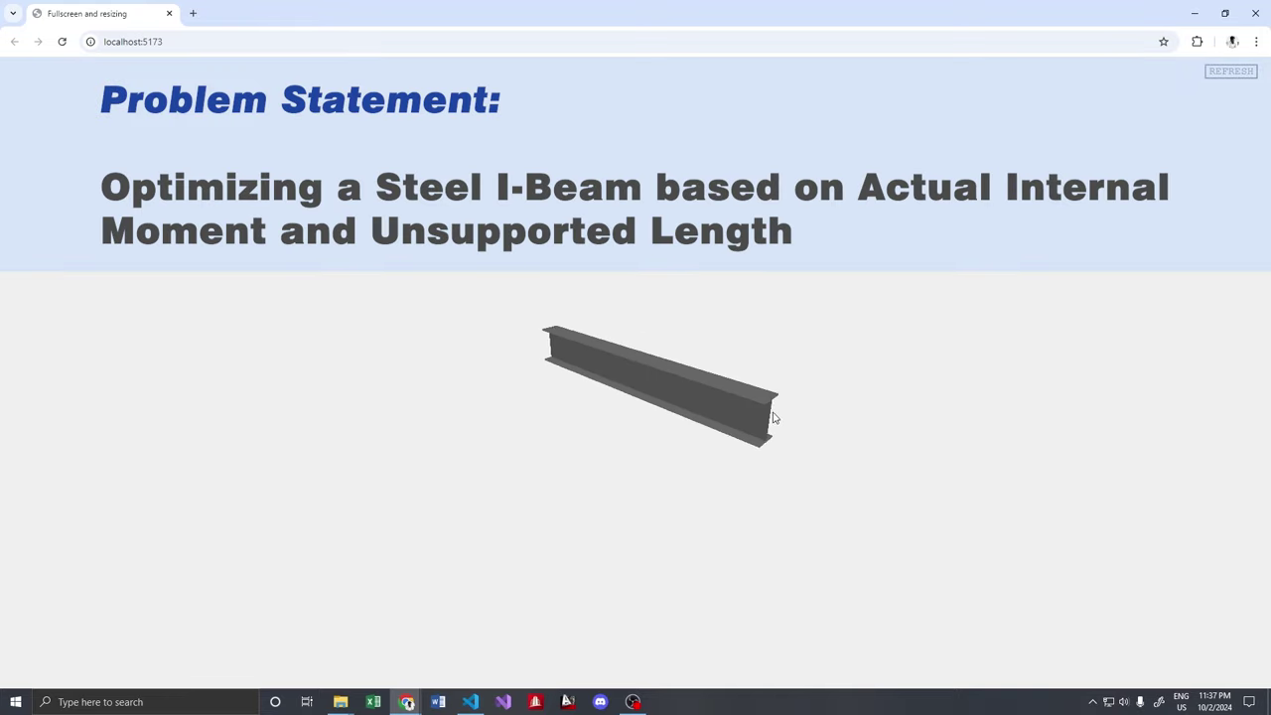
pyautogui.moveTo(643, 433); pyautogui.dragTo(632, 434)
pyautogui.moveTo(541, 438); pyautogui.dragTo(758, 408)
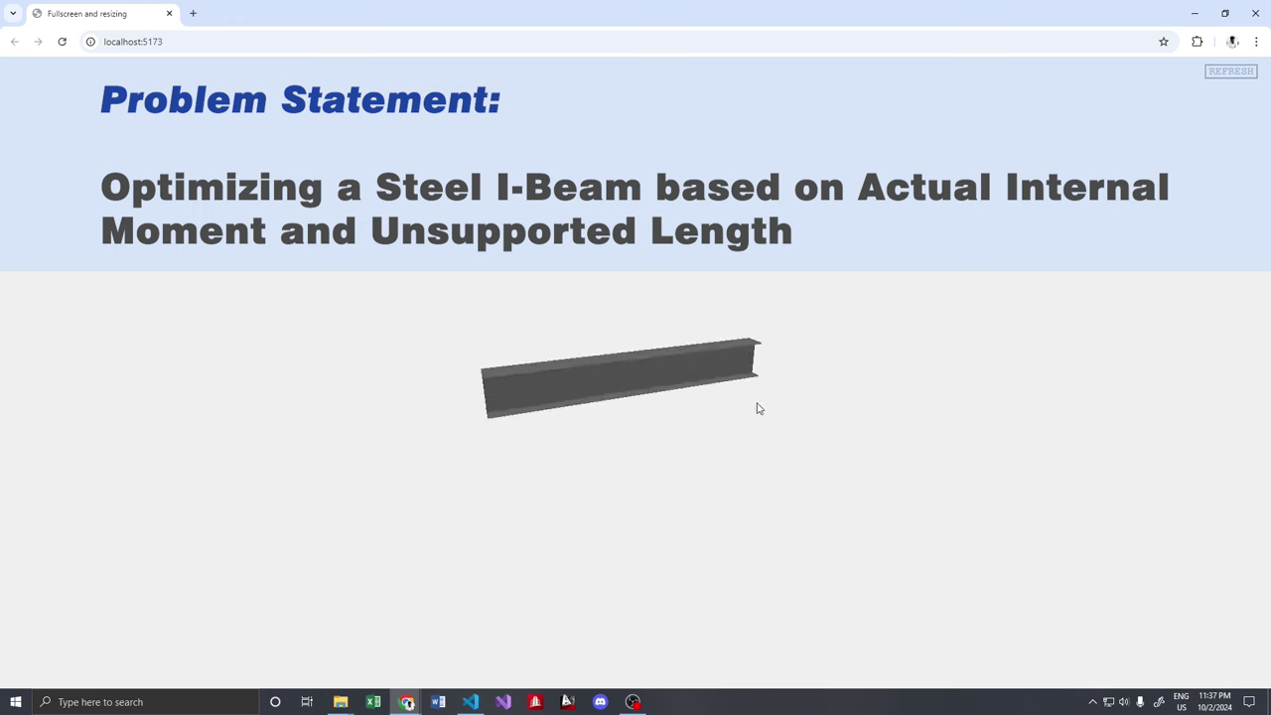
pyautogui.moveTo(633, 397); pyautogui.dragTo(592, 421)
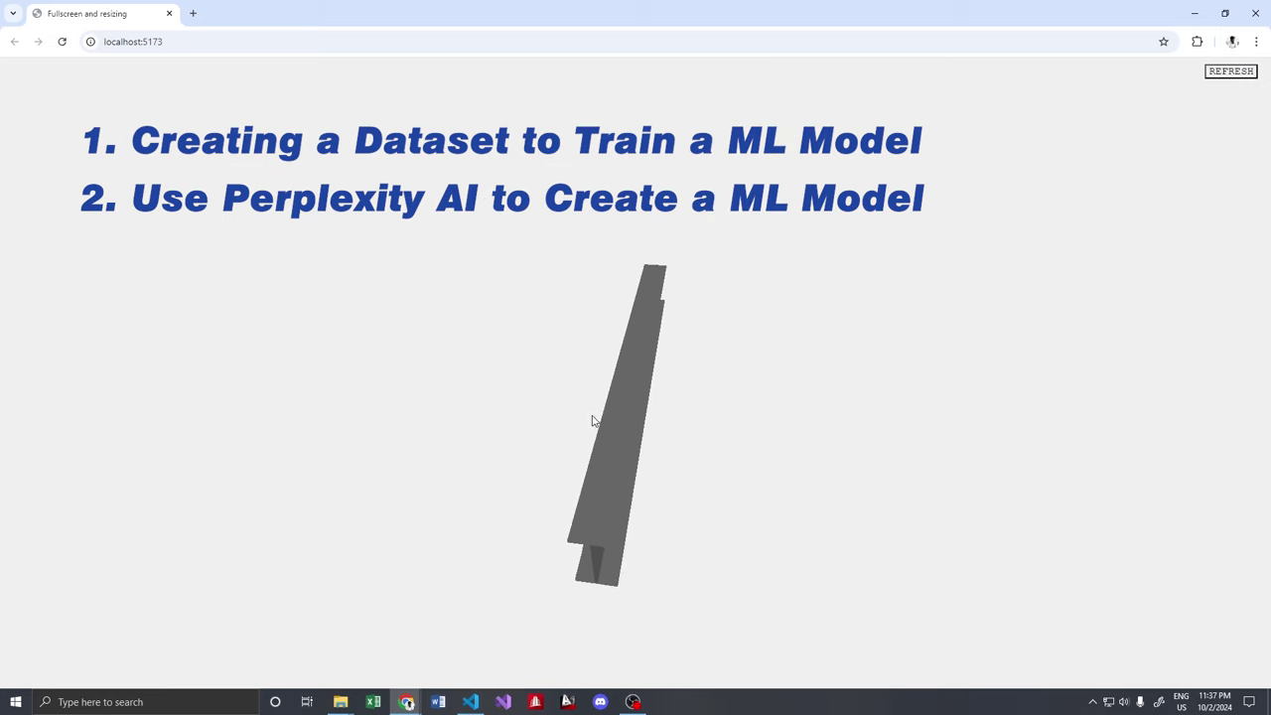
# - Orbit the I-beam to a perspective and long side view, then reset it to the default view
pyautogui.moveTo(784, 509); pyautogui.dragTo(646, 398)
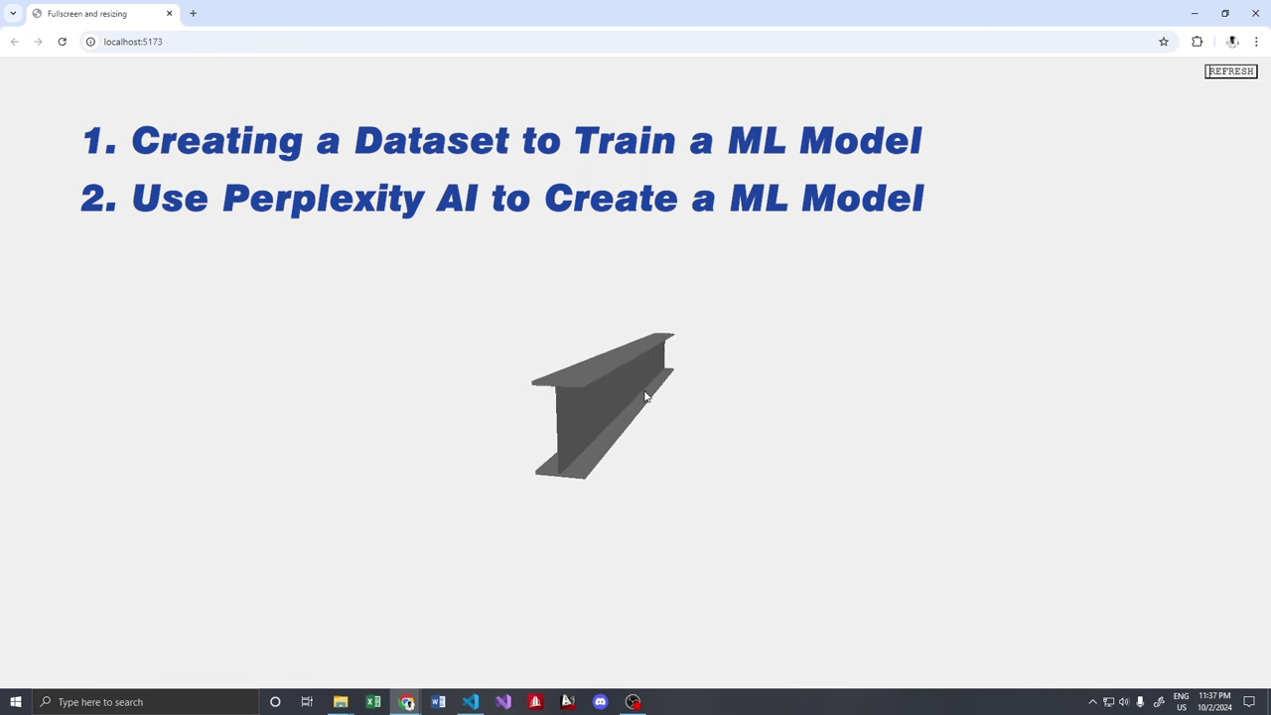
pyautogui.moveTo(381, 339); pyautogui.dragTo(878, 262)
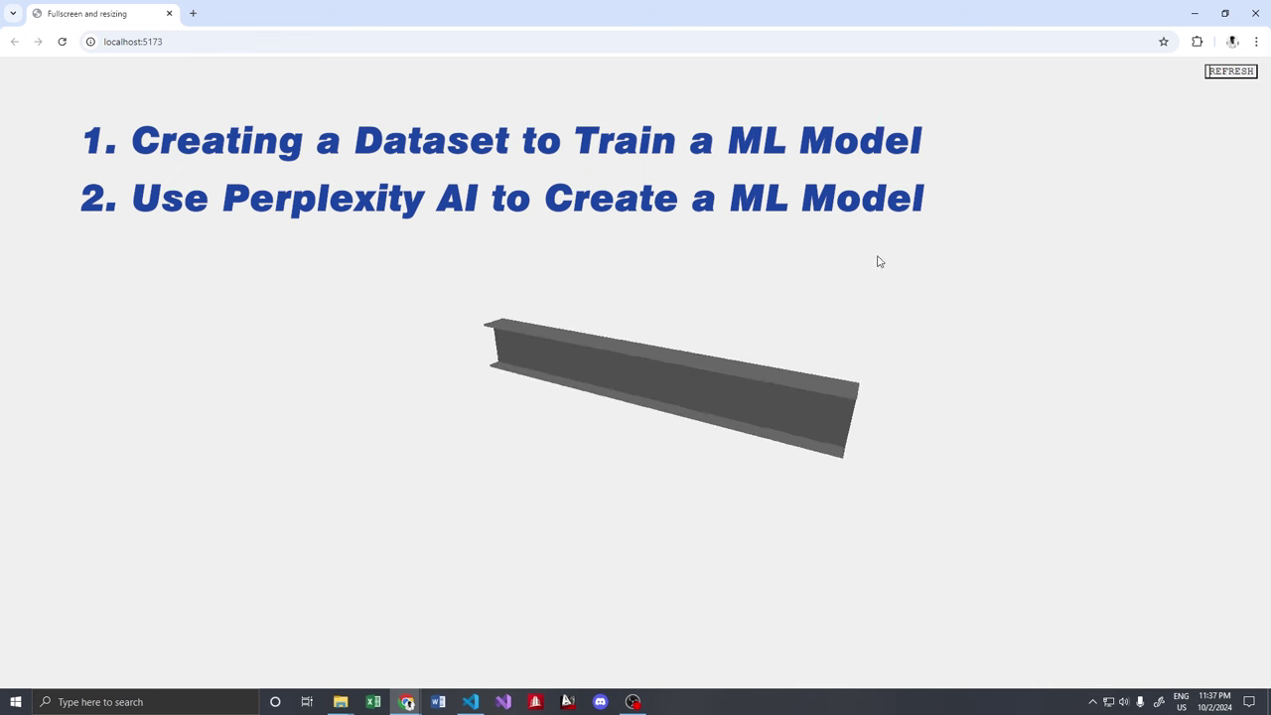
pyautogui.click(1233, 73)
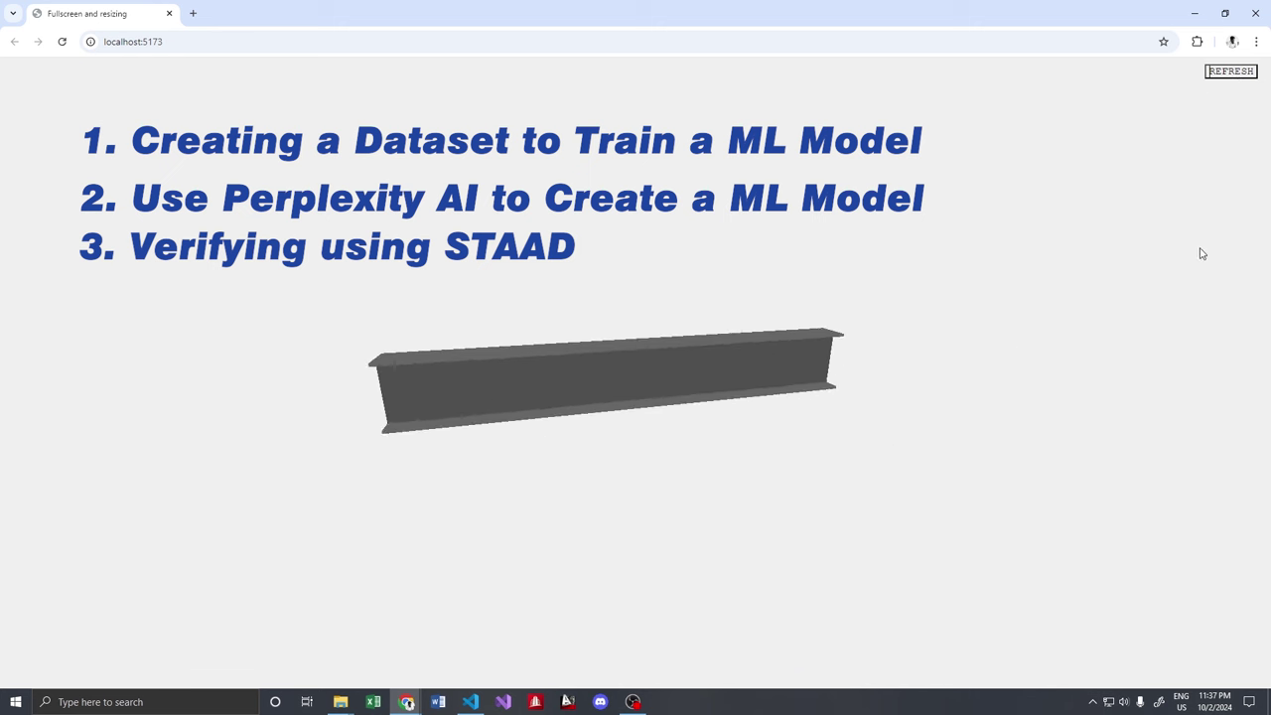
pyautogui.click(1241, 74)
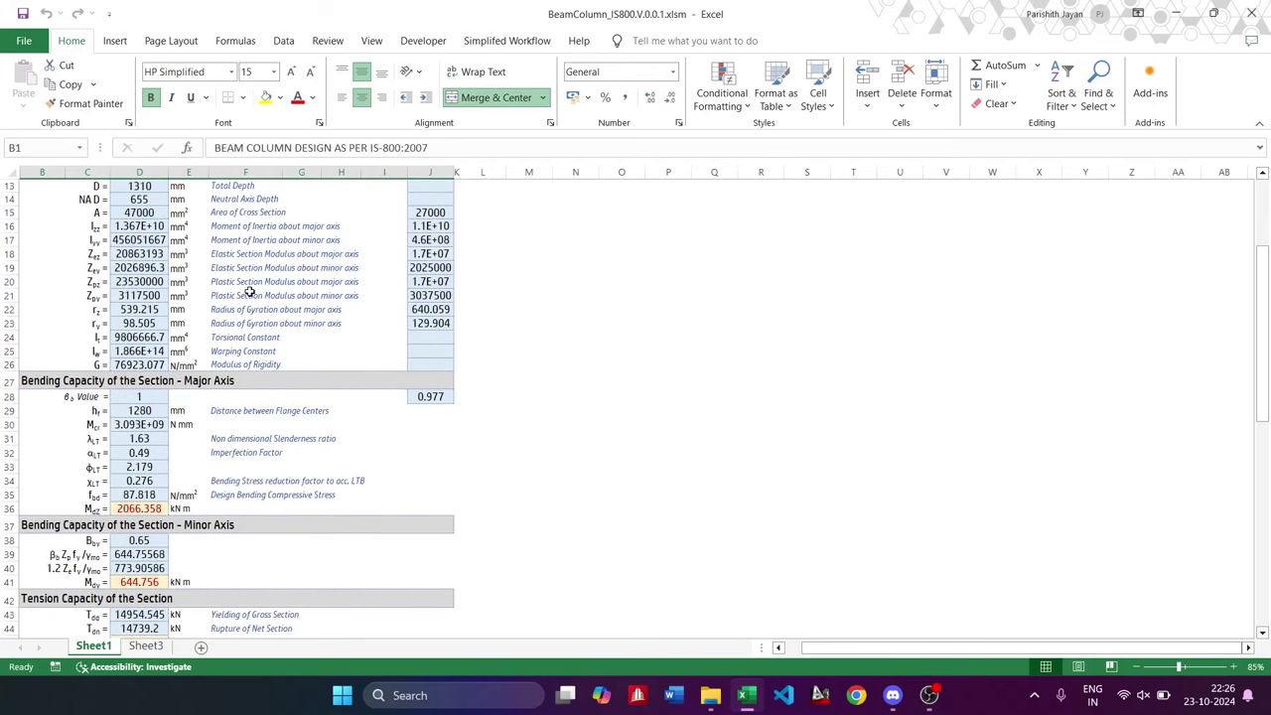
# - Scroll through Sheet1's beam-column design checks and back up
pyautogui.scroll(-3, 249, 291)
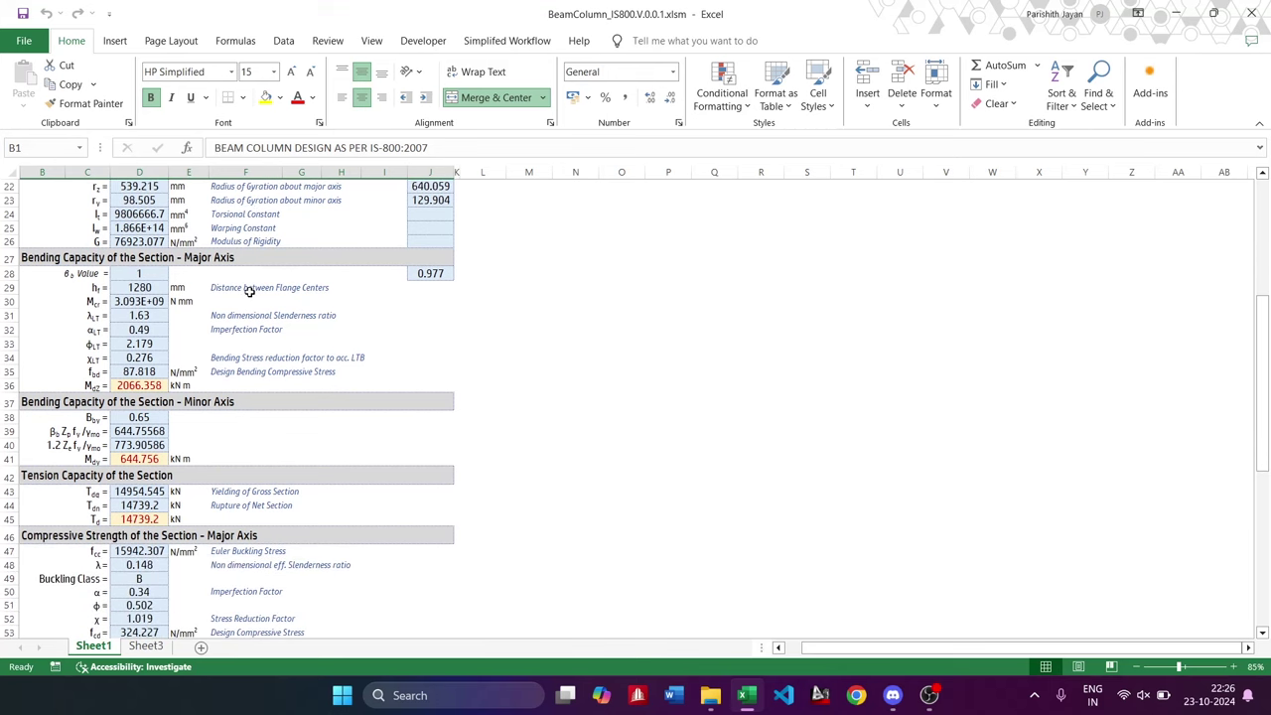
pyautogui.scroll(-3, 249, 291)
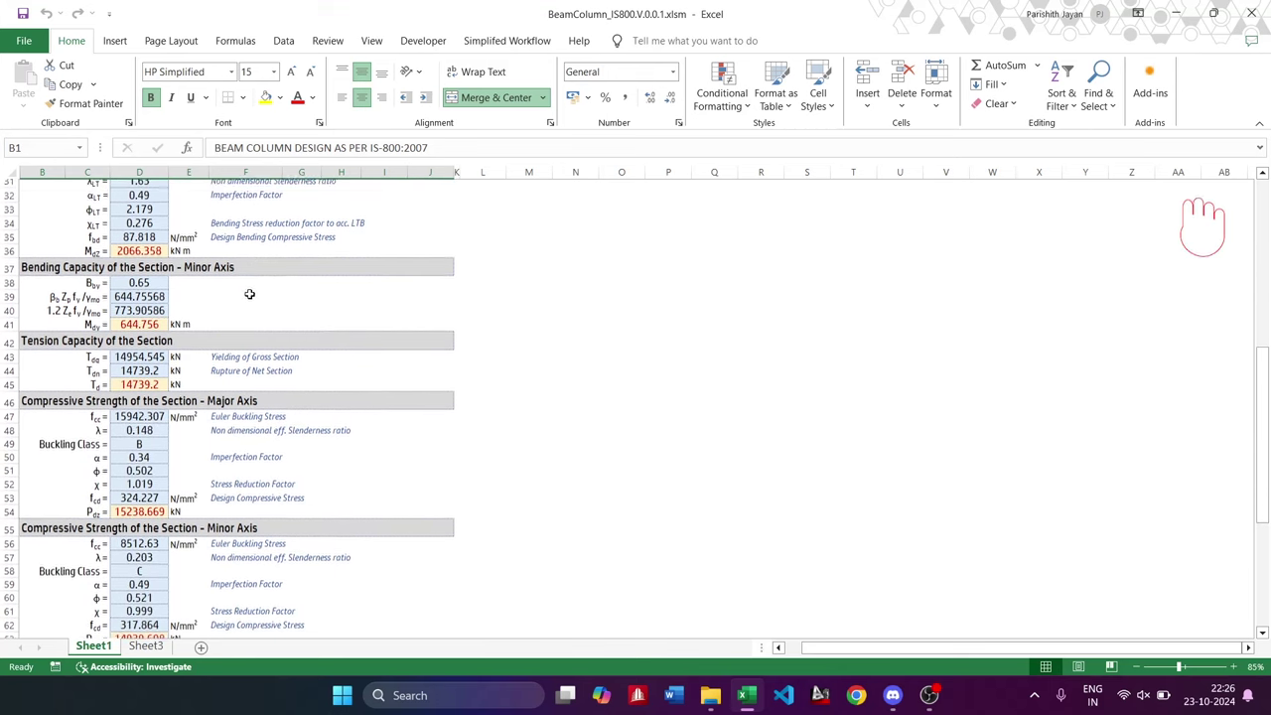
pyautogui.scroll(-7, 249, 294)
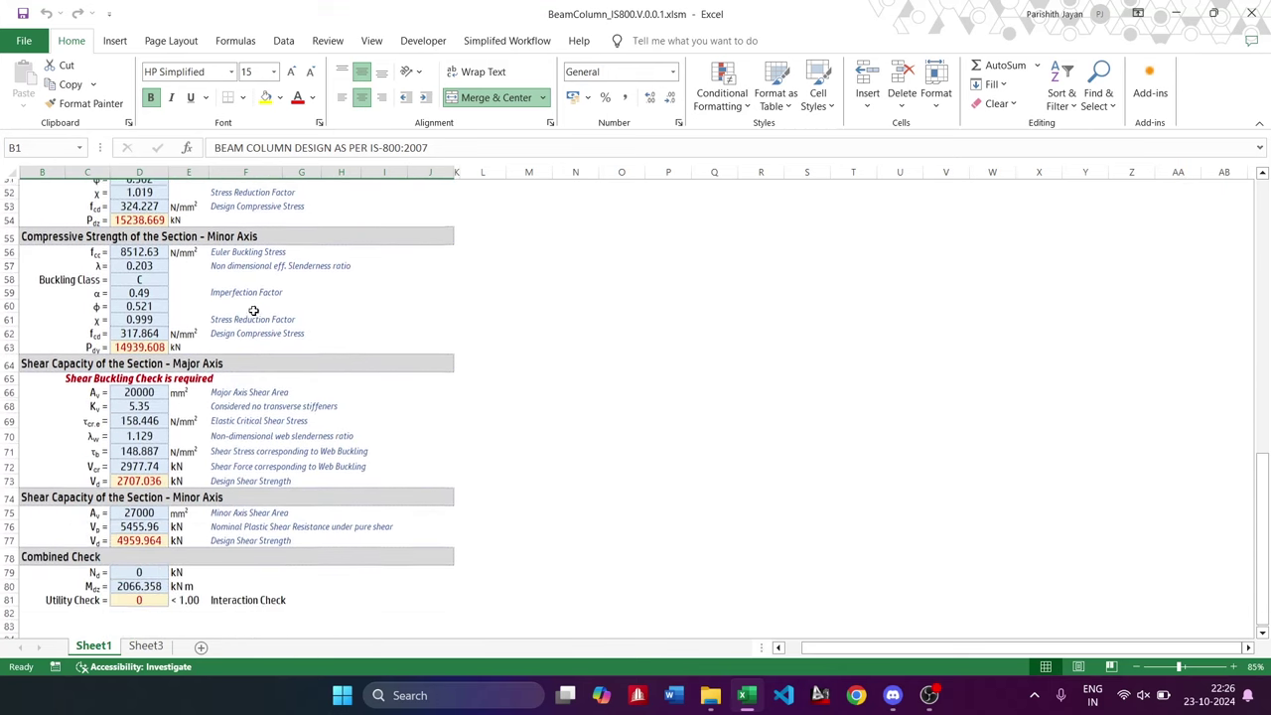
pyautogui.scroll(-2, 253, 311)
pyautogui.scroll(5, 256, 318)
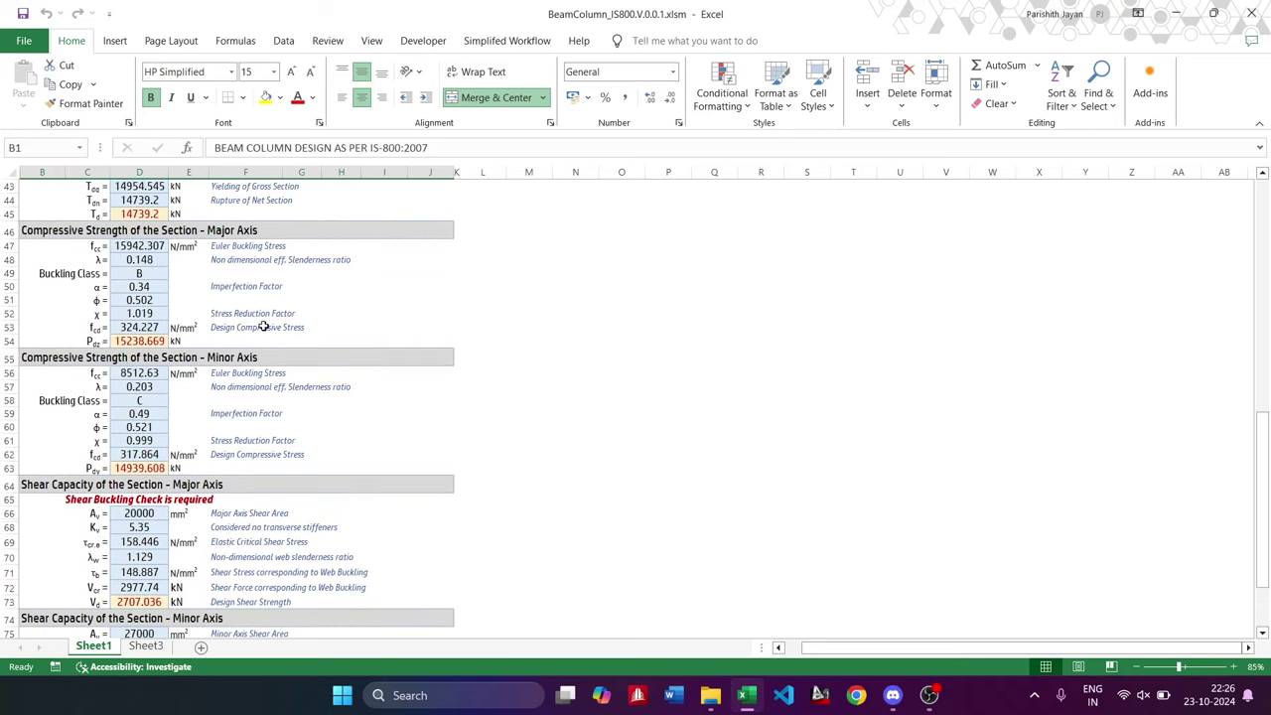
pyautogui.scroll(9, 264, 326)
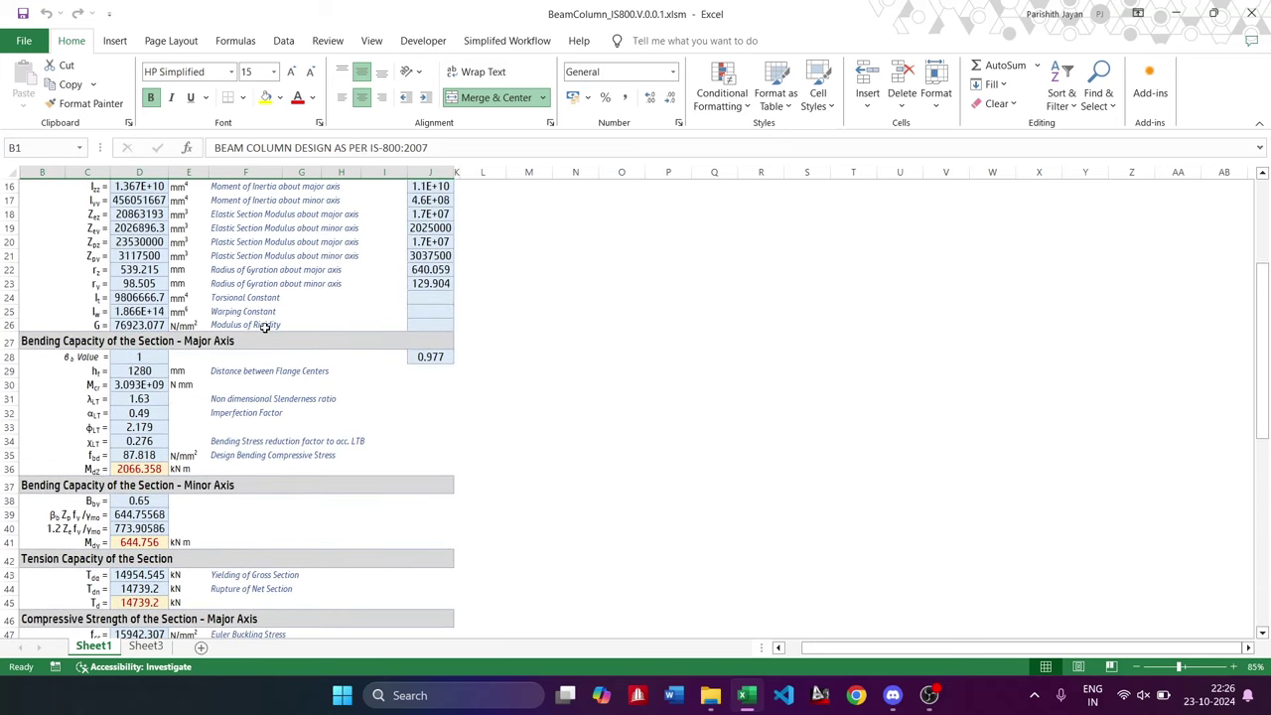
pyautogui.scroll(5, 265, 328)
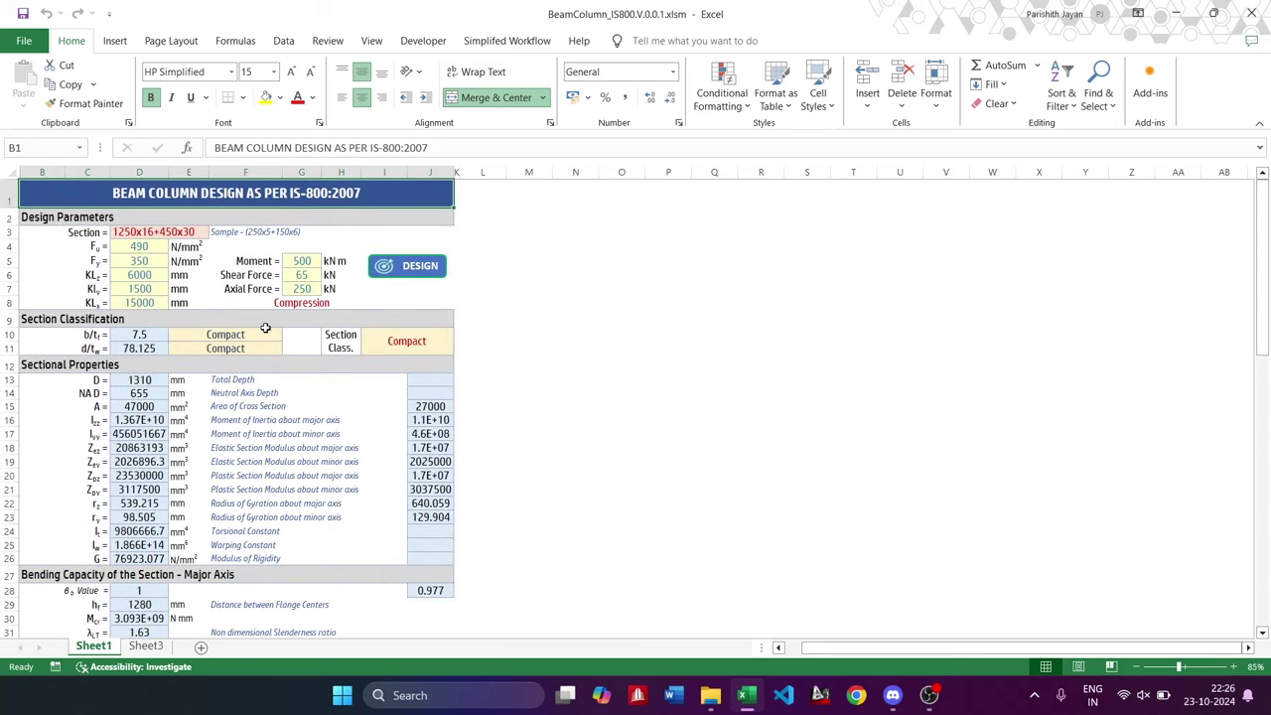
# - Inspect the section definition in cell D3, then start opening the VBA editor with Alt+L
pyautogui.click(156, 233)
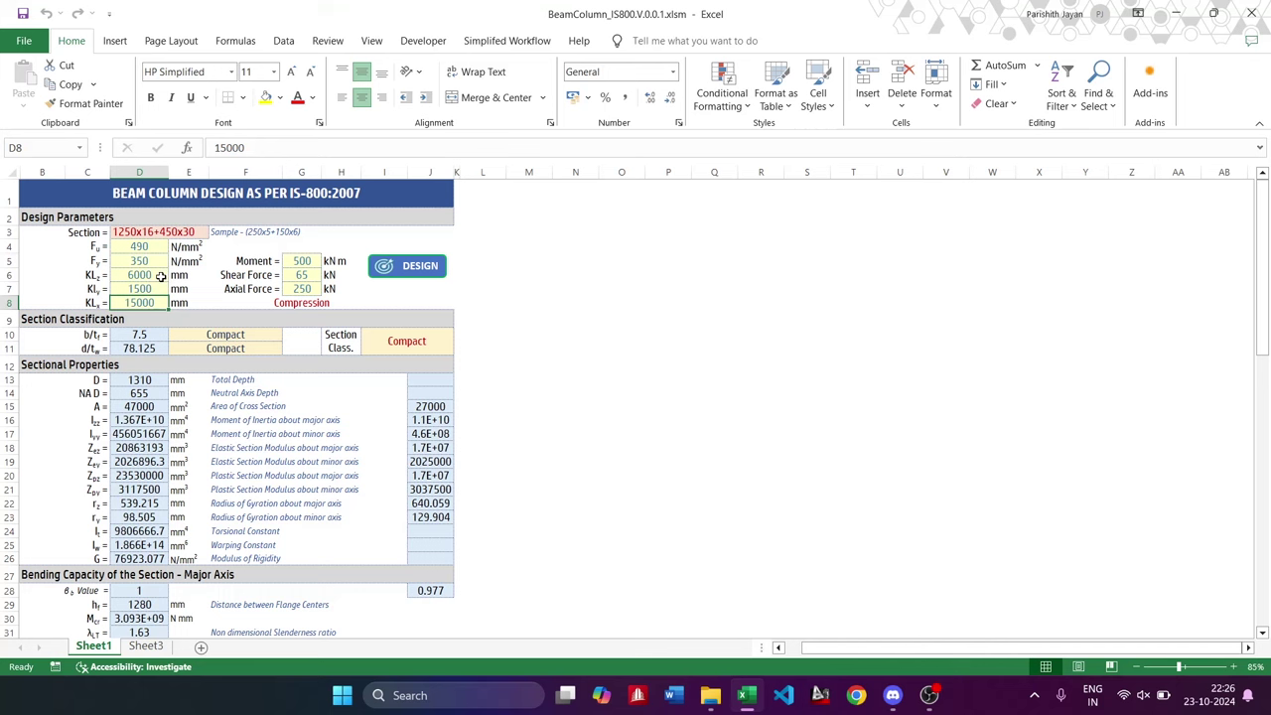
pyautogui.scroll(-5, 160, 277)
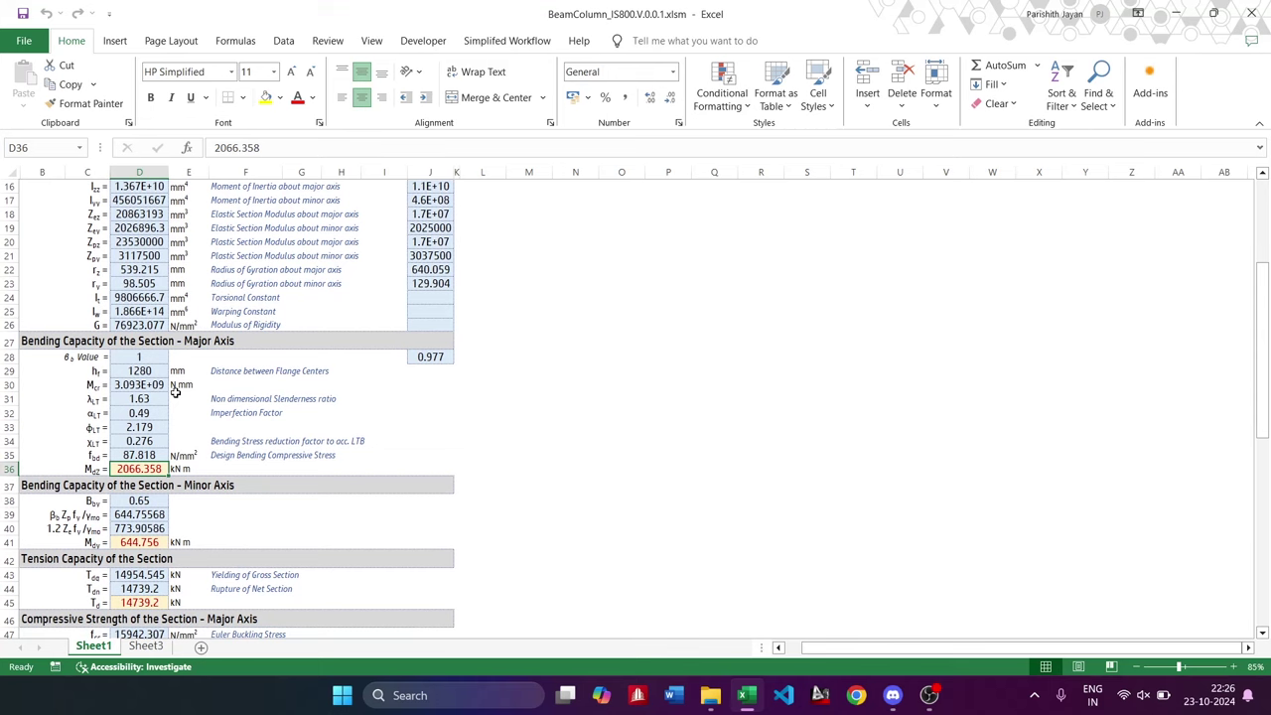
pyautogui.scroll(5, 175, 391)
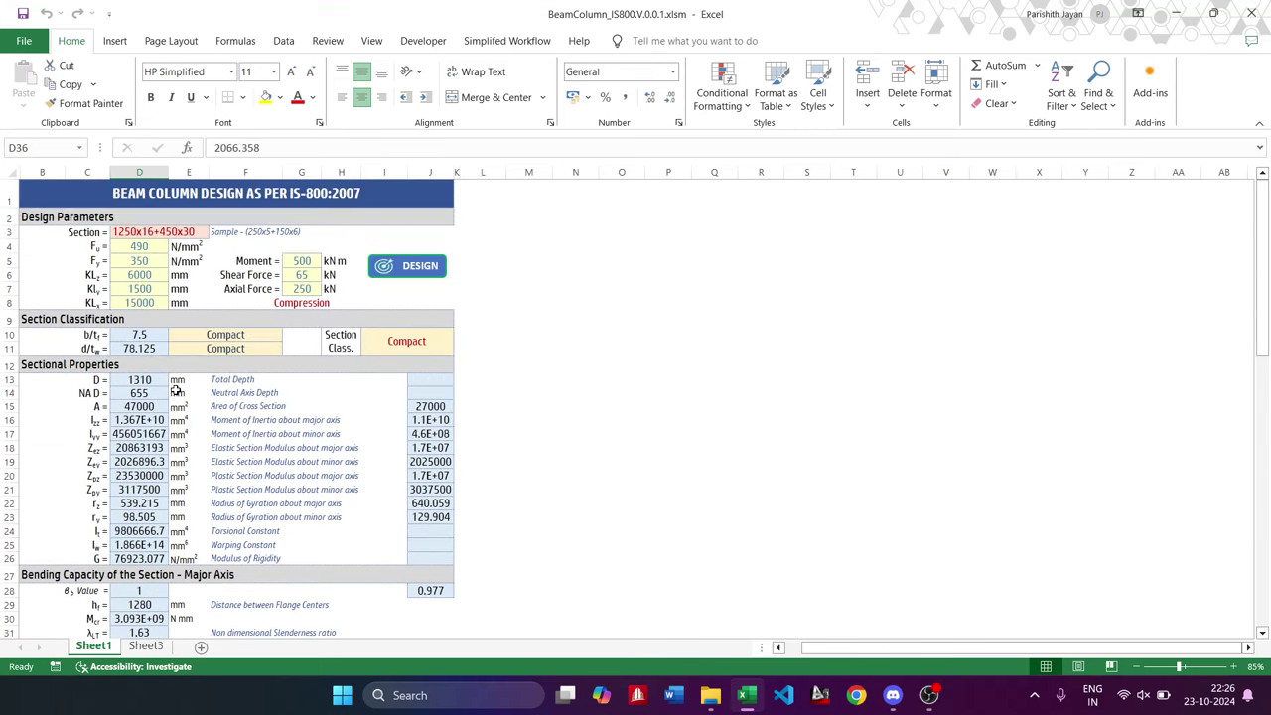
pyautogui.hotkey('alt', 'l')
# - Open the VBA editor and browse through Module1's code
pyautogui.press('v')
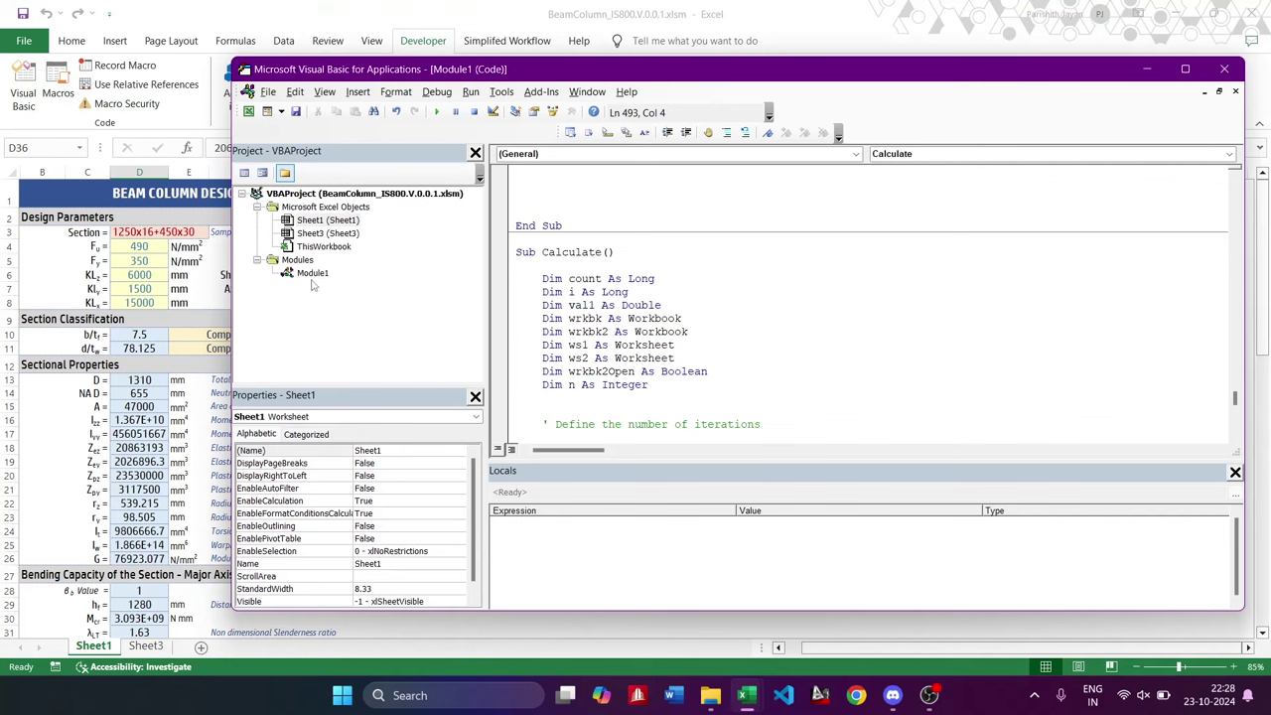
pyautogui.click(312, 273)
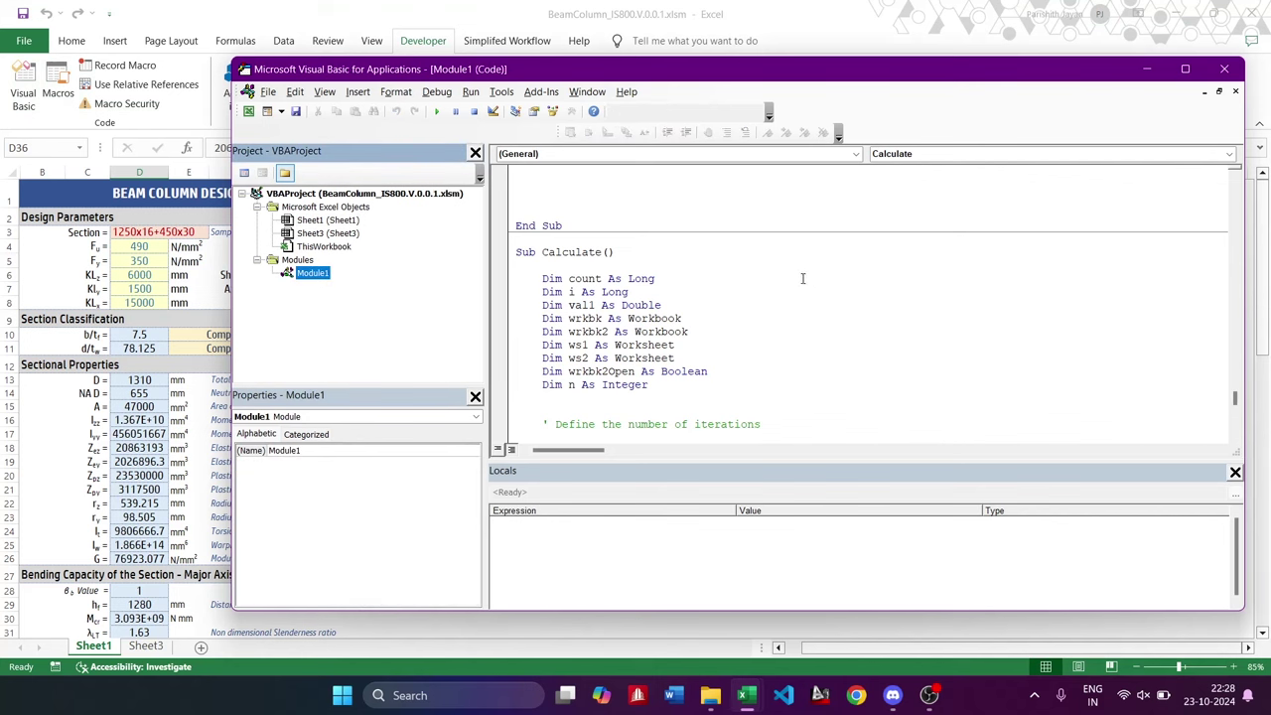
pyautogui.scroll(-2, 783, 280)
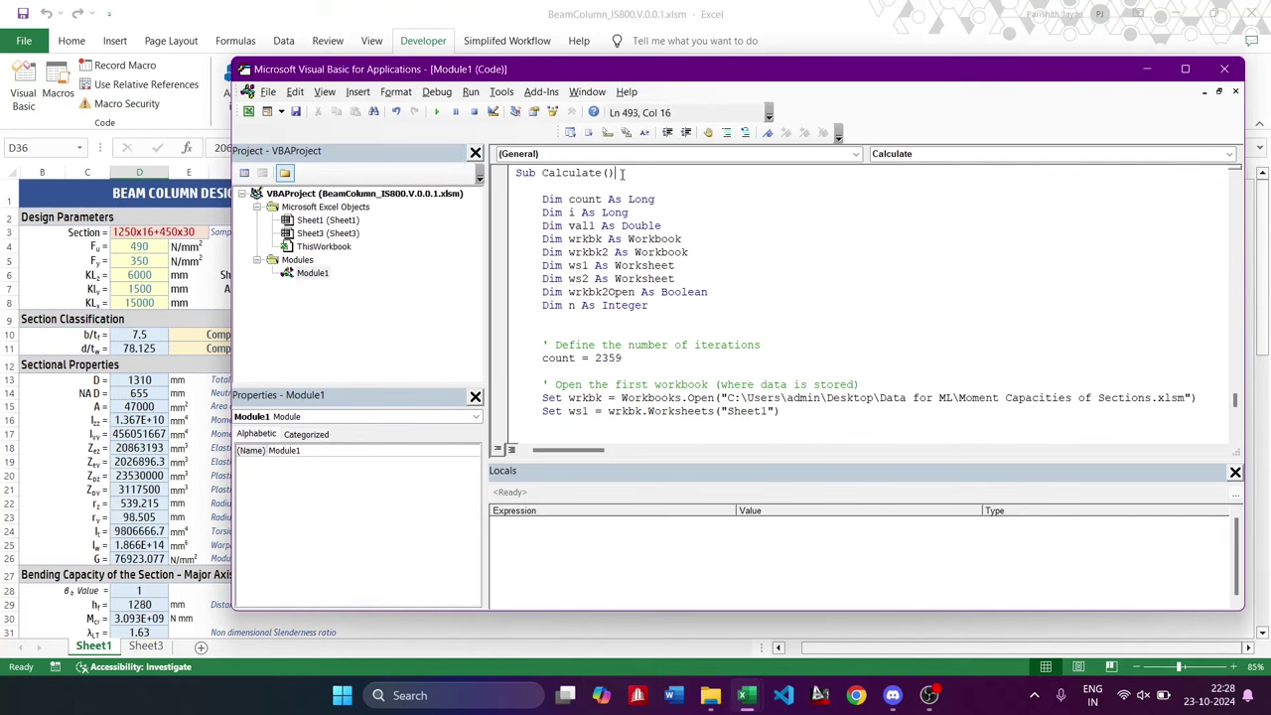
pyautogui.scroll(-6, 617, 212)
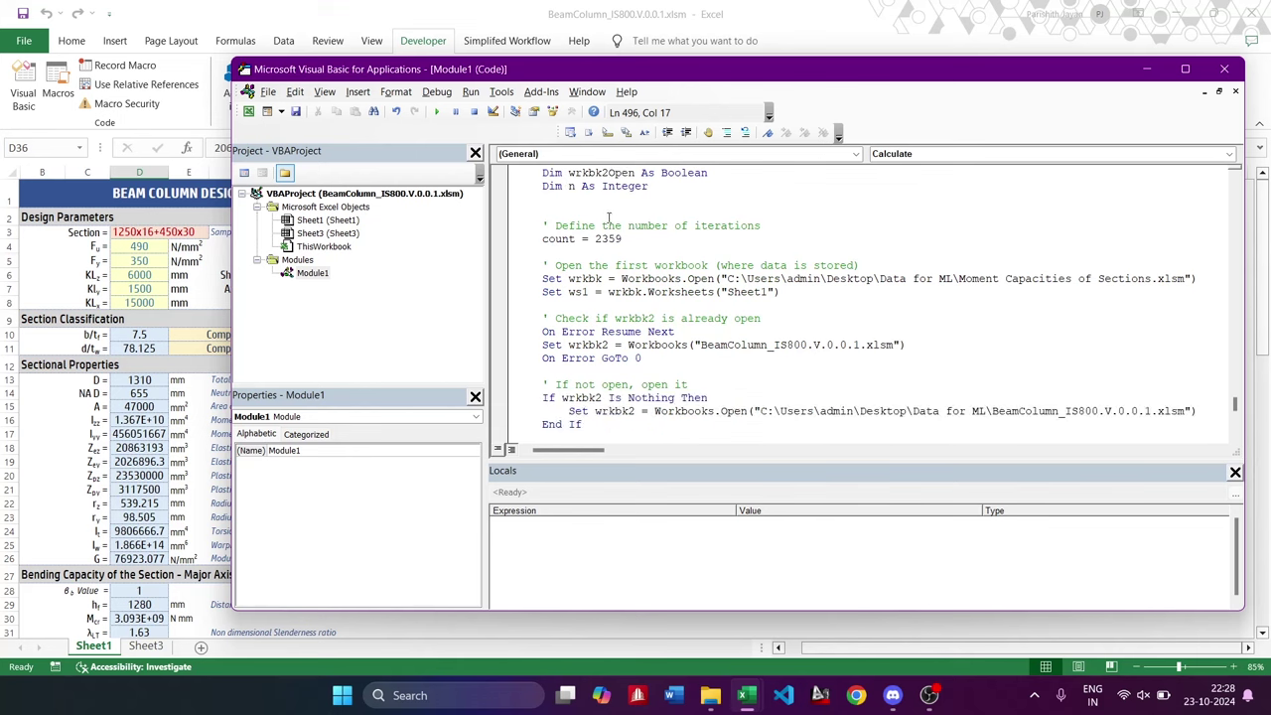
pyautogui.scroll(-2, 600, 217)
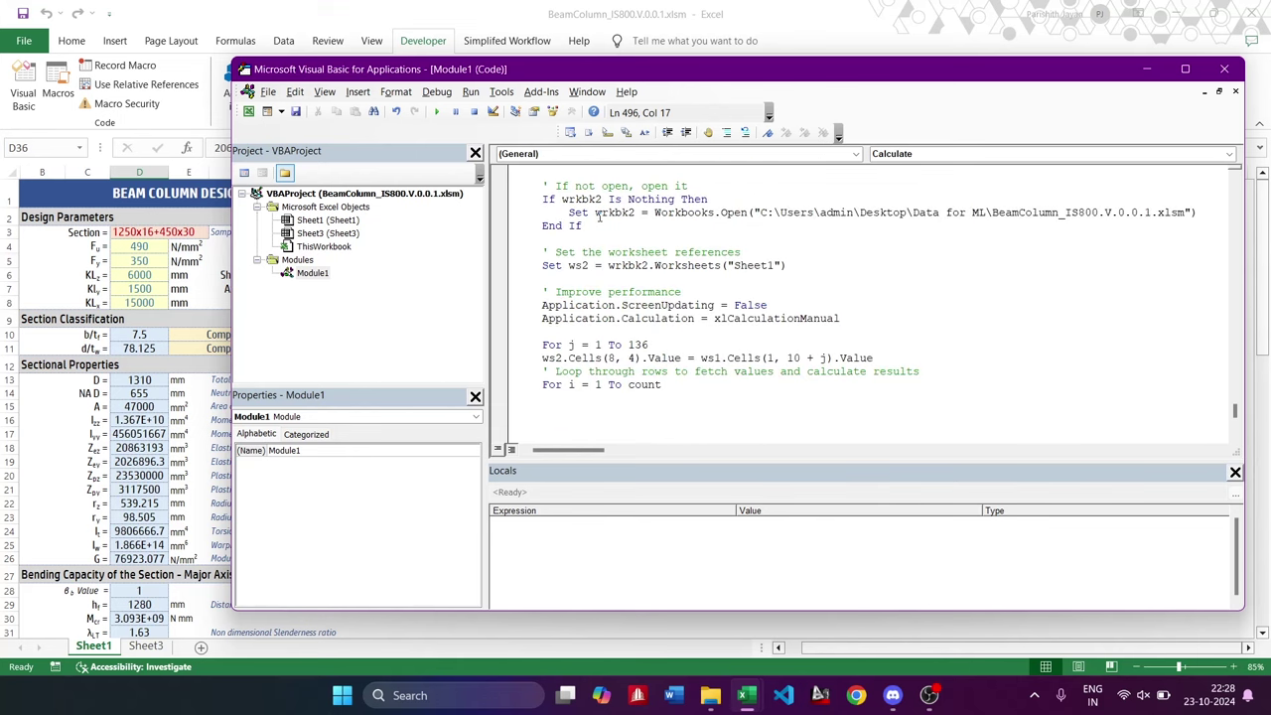
pyautogui.scroll(-7, 606, 216)
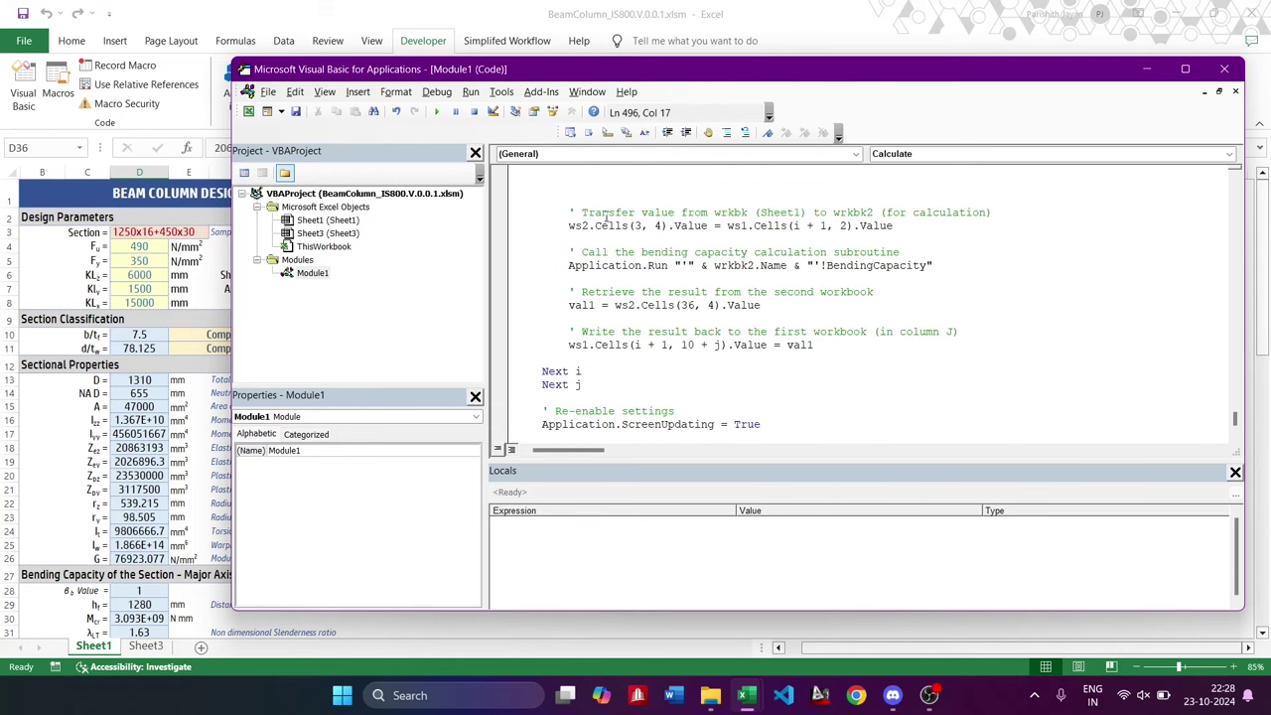
pyautogui.scroll(-1, 606, 217)
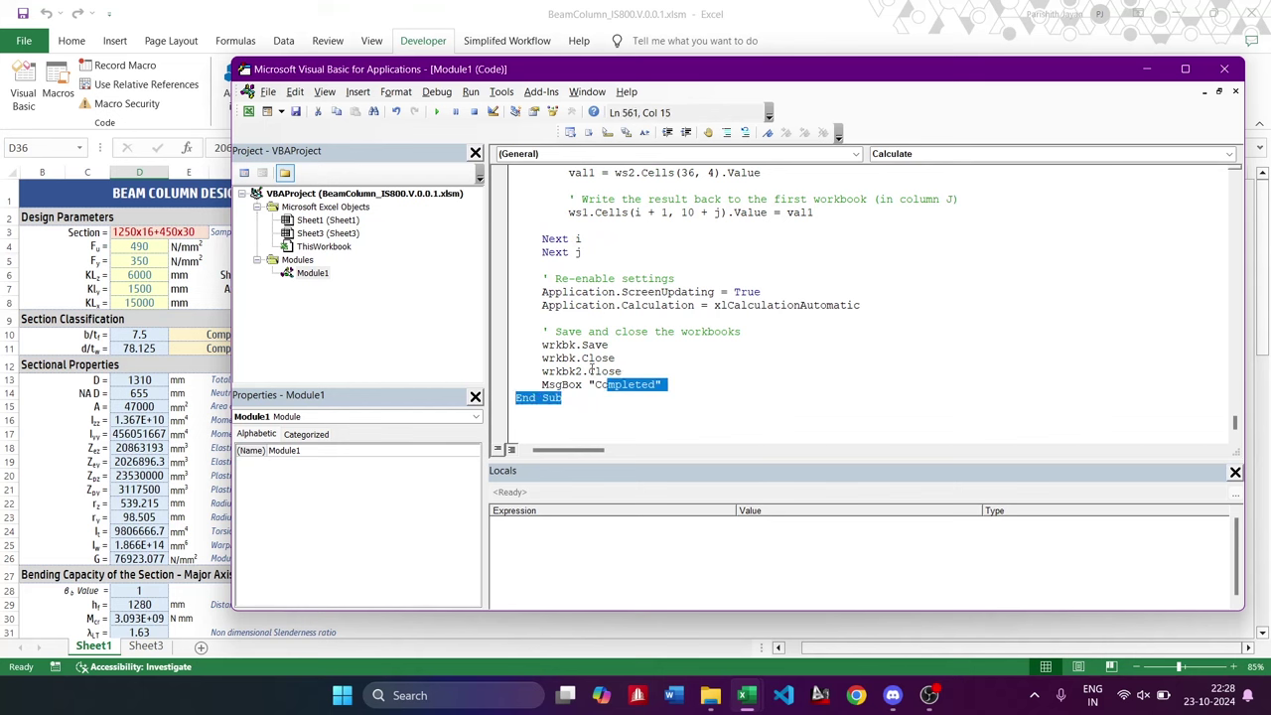
pyautogui.moveTo(592, 368); pyautogui.dragTo(527, 288)
pyautogui.scroll(12, 531, 285)
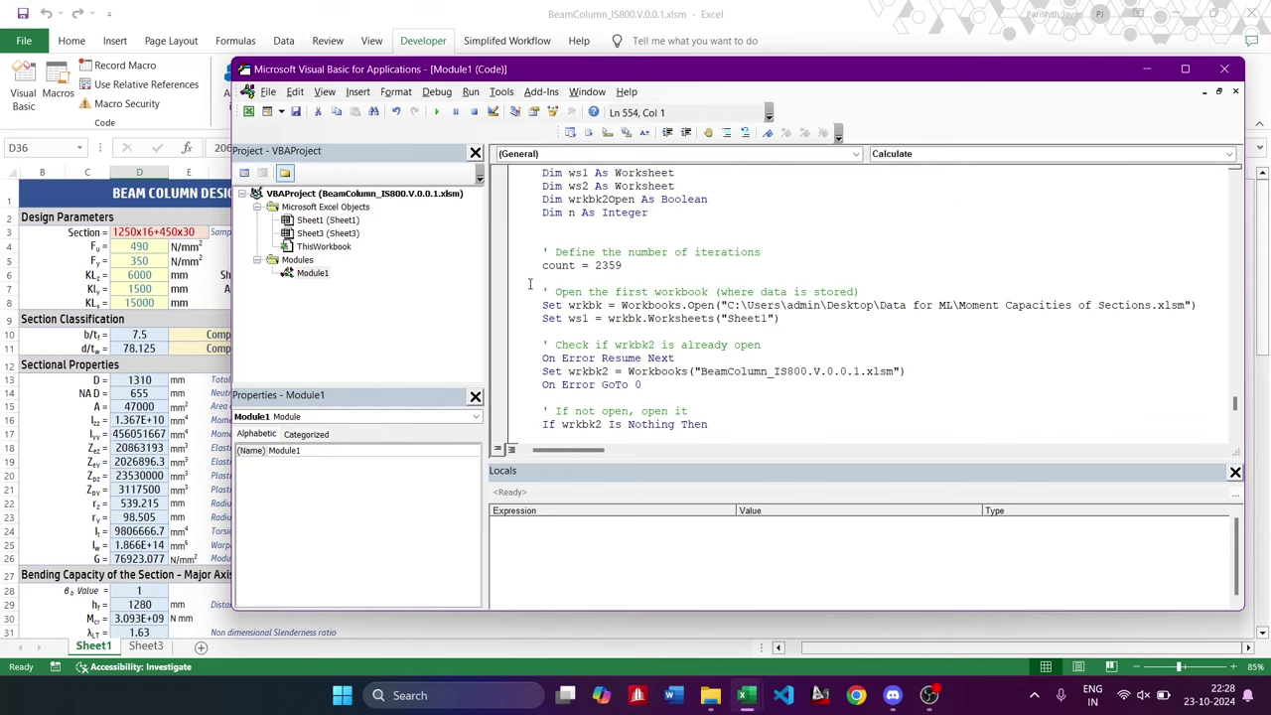
pyautogui.scroll(4, 531, 285)
# - Select the Calculate macro from Sub Calculate() onward, review it, and close the editor
pyautogui.keyDown('shift'); pyautogui.click(519, 244); pyautogui.keyUp('shift')
pyautogui.scroll(-13, 572, 286)
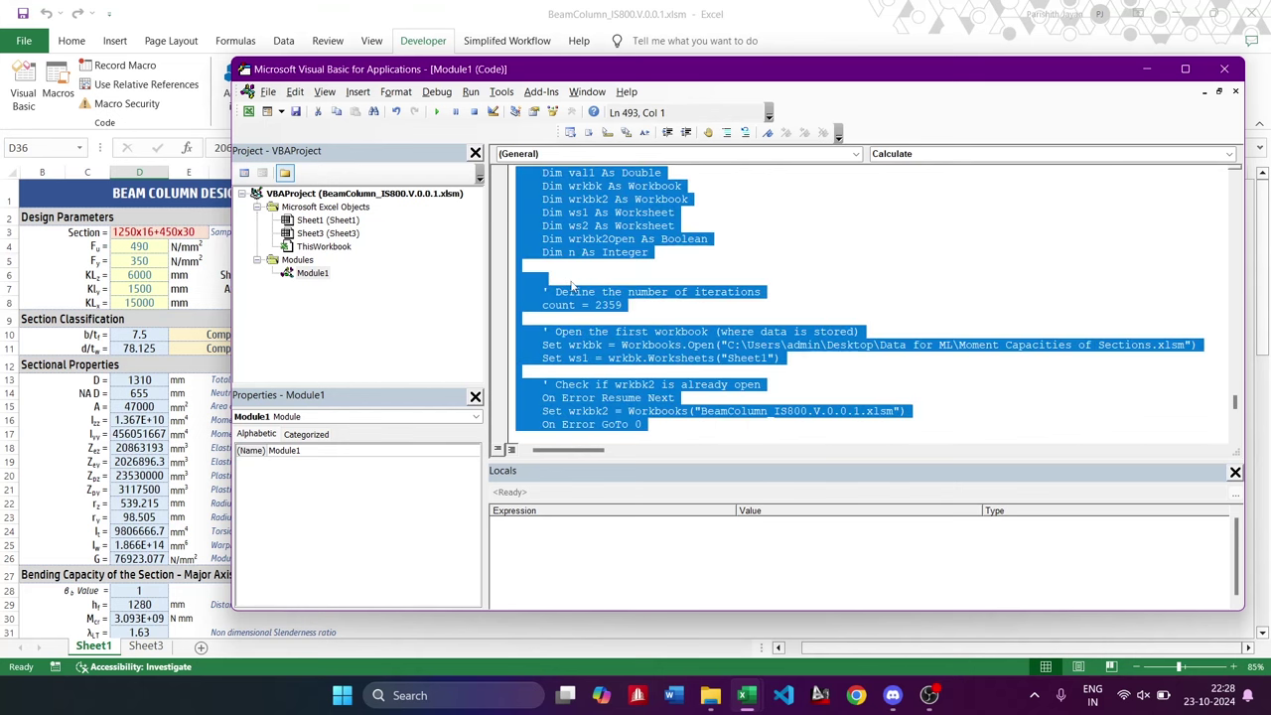
pyautogui.scroll(-3, 572, 287)
pyautogui.click(653, 292)
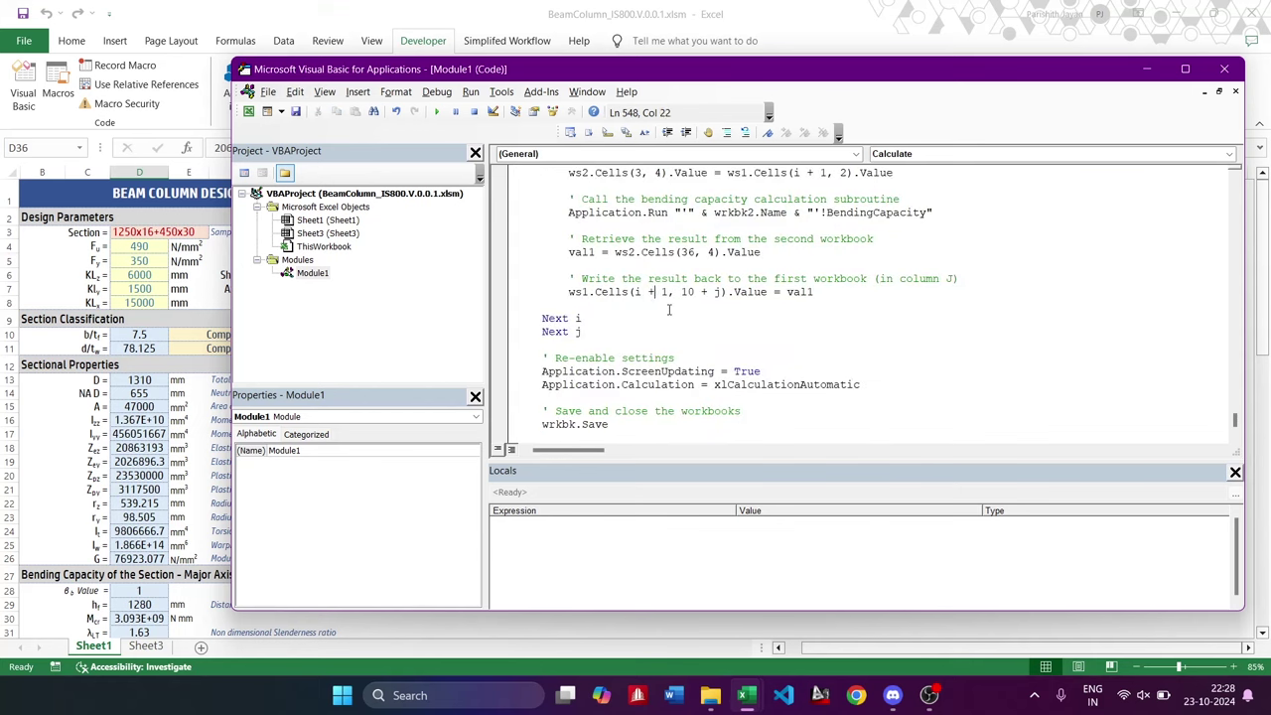
pyautogui.click(1207, 76)
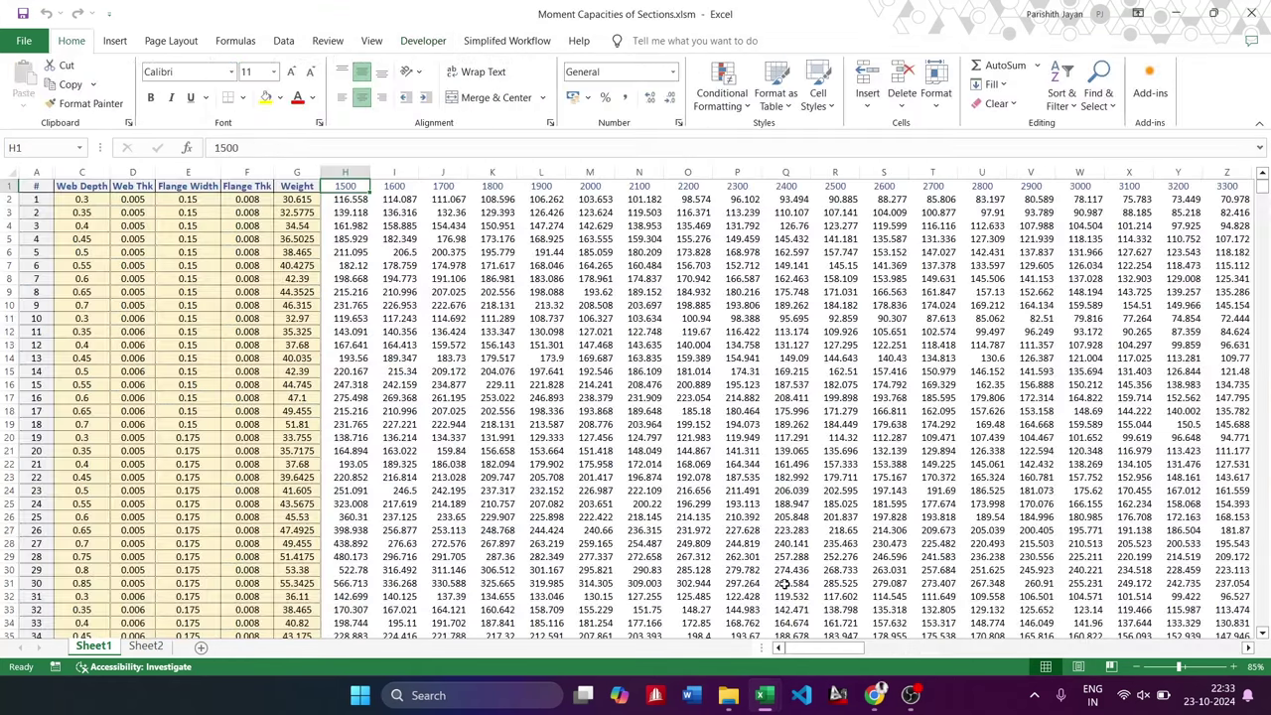
pyautogui.click(37, 166)
pyautogui.moveTo(79, 171); pyautogui.dragTo(294, 184)
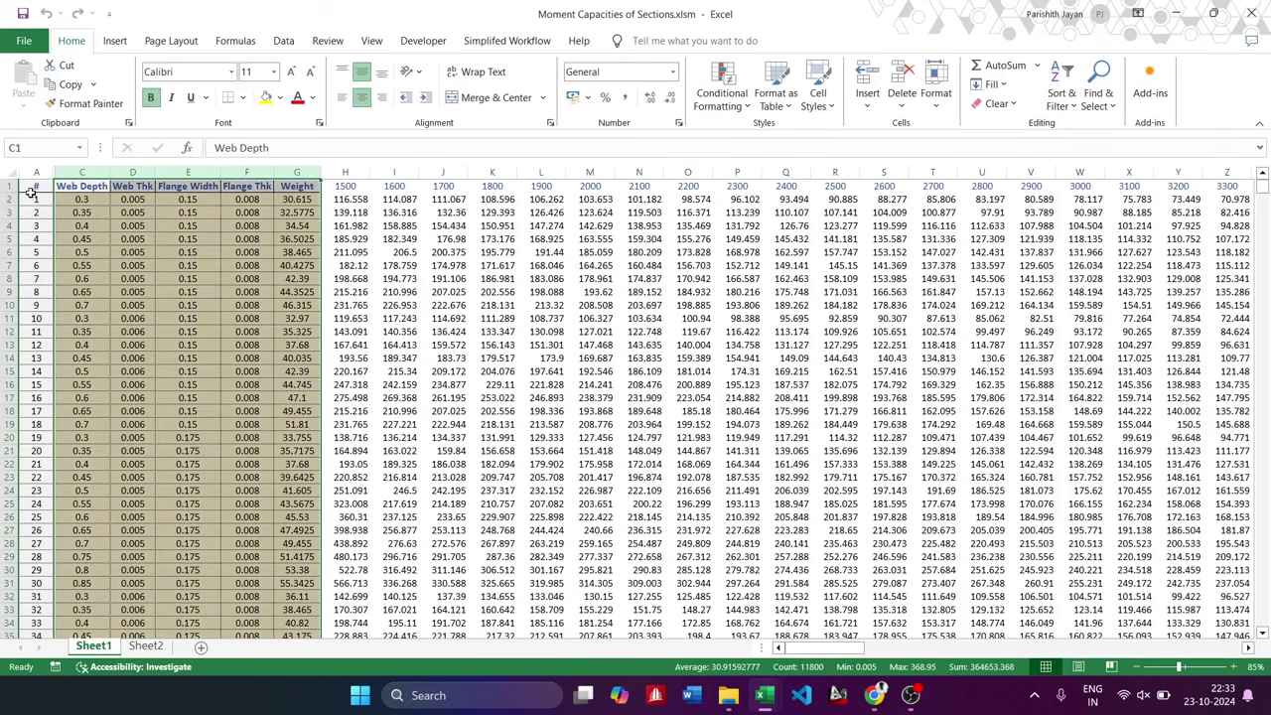
pyautogui.click(296, 185)
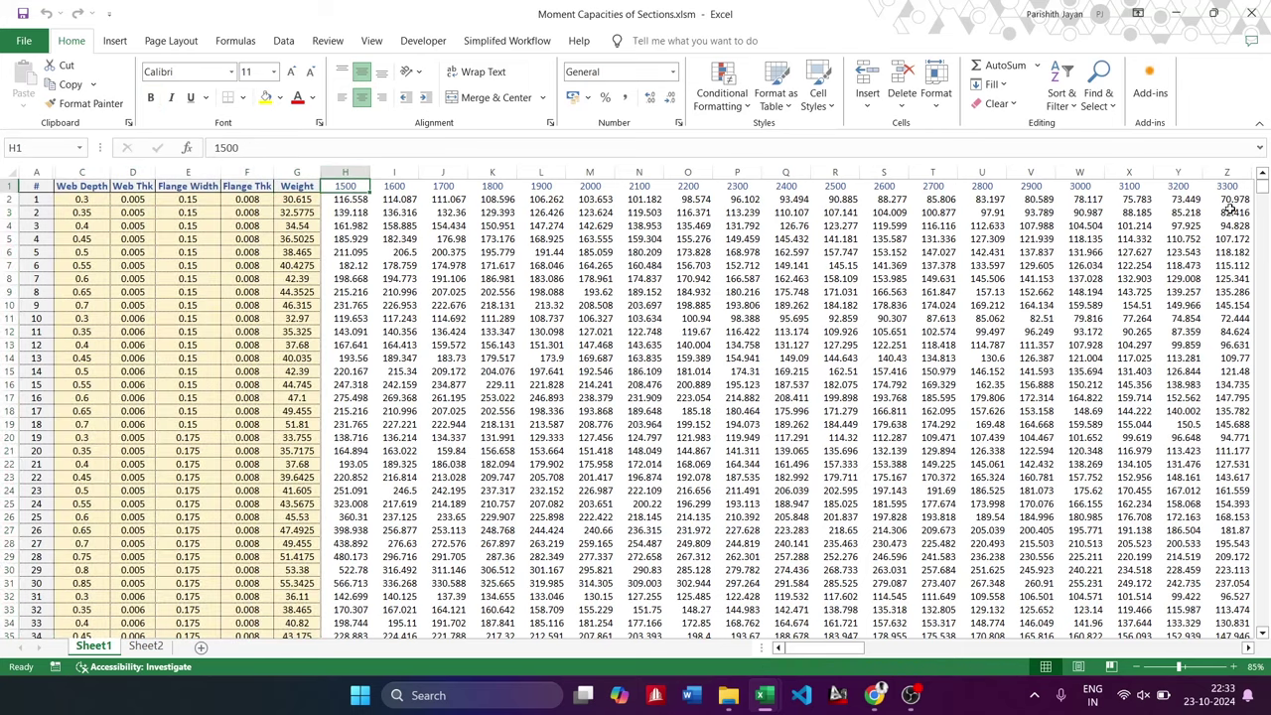
pyautogui.scroll(-20, 256, 607)
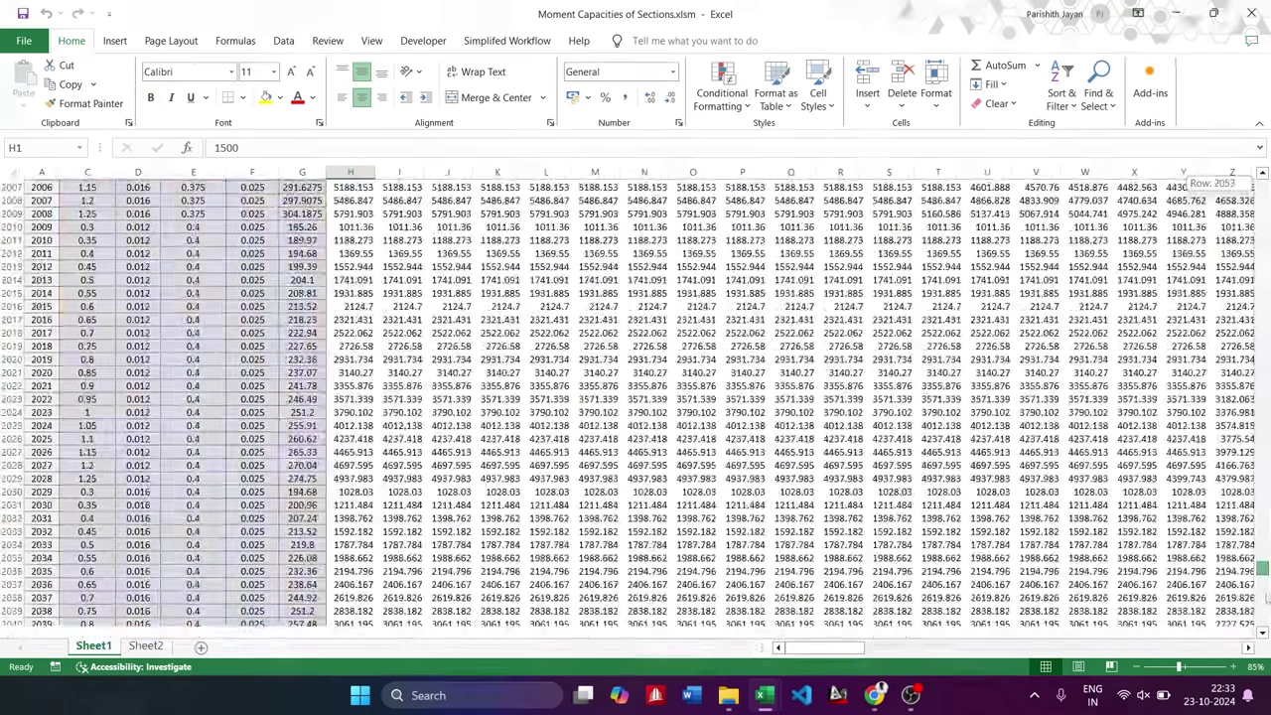
pyautogui.scroll(-20, 256, 608)
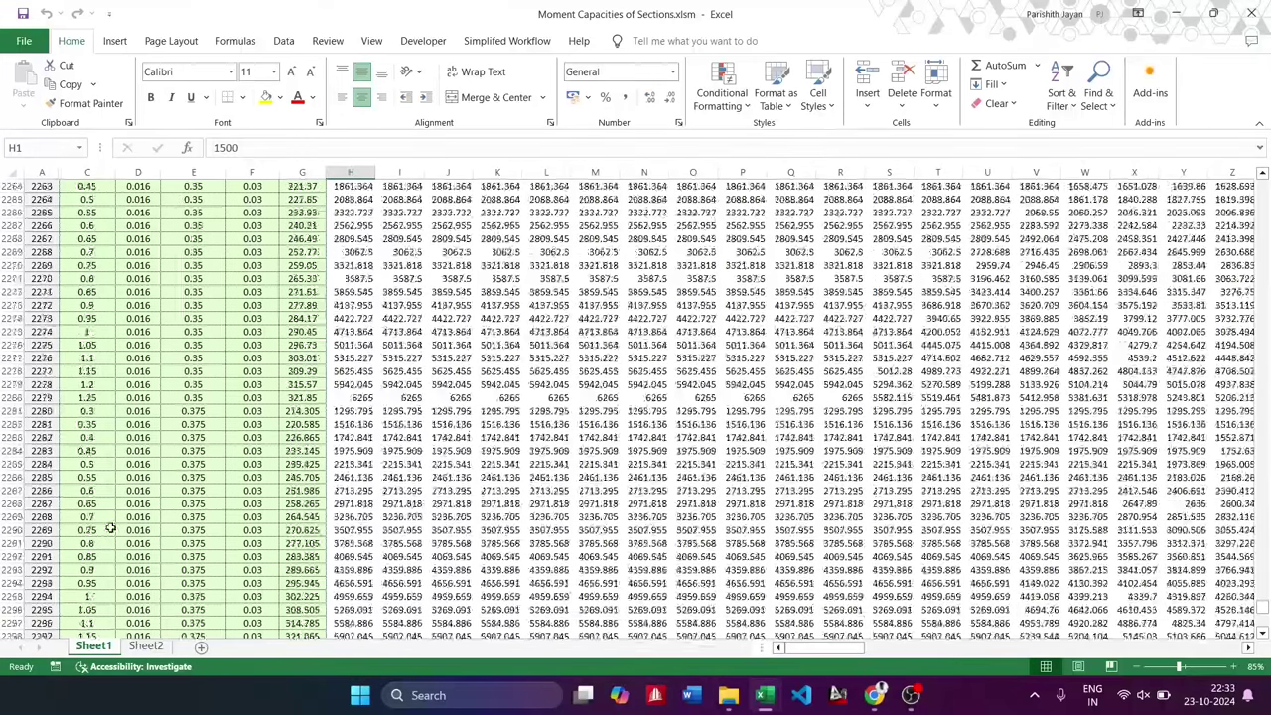
pyautogui.scroll(-16, 101, 534)
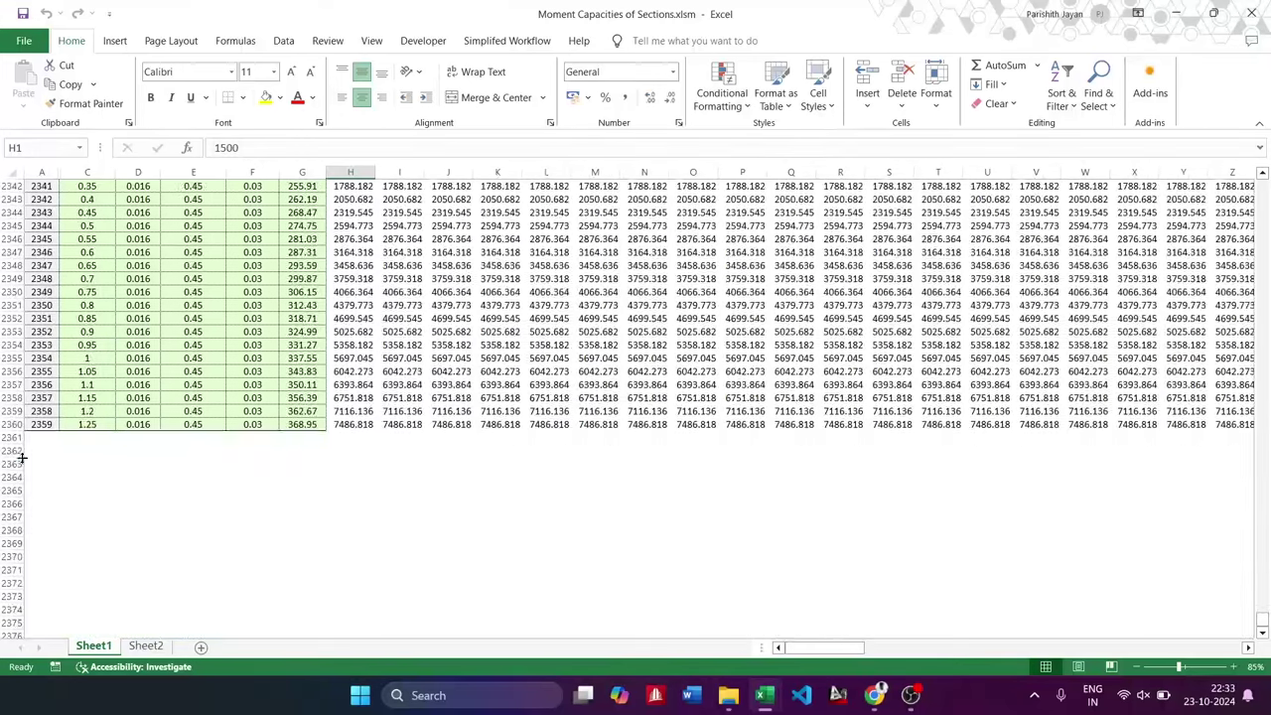
pyautogui.moveTo(11, 424); pyautogui.dragTo(234, 430)
pyautogui.click(295, 426)
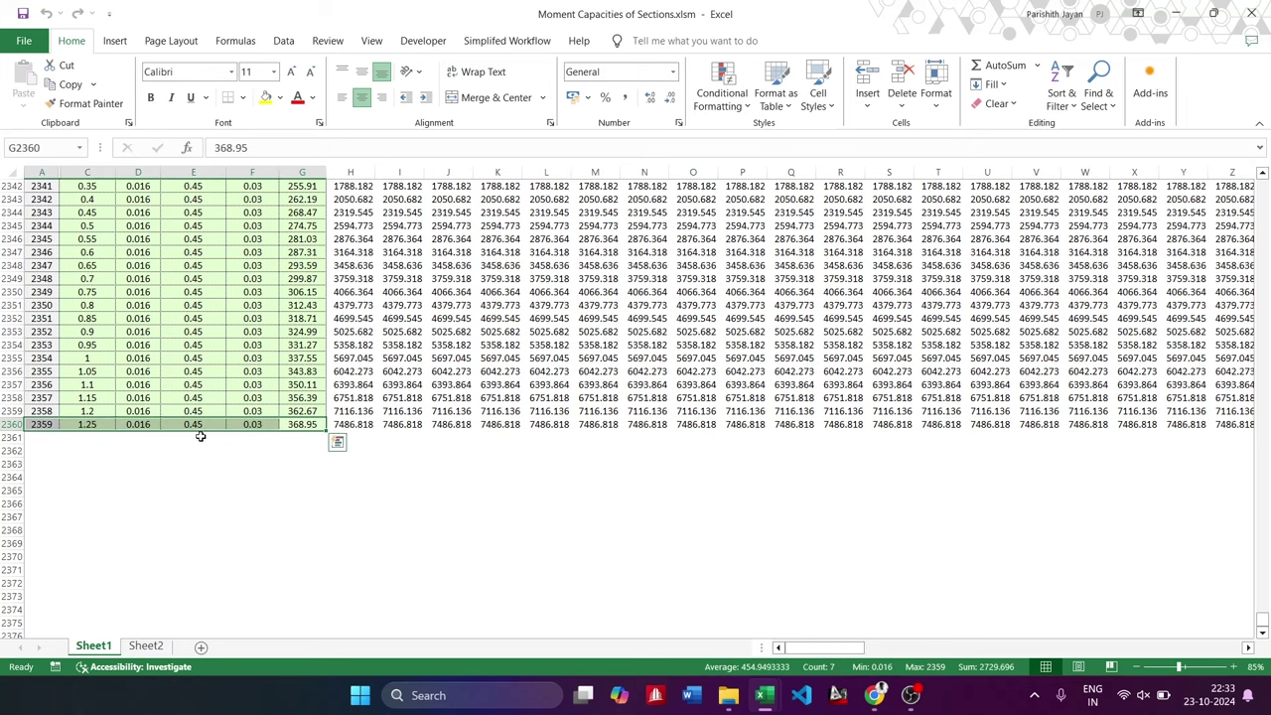
pyautogui.moveTo(1264, 620); pyautogui.dragTo(1262, 185)
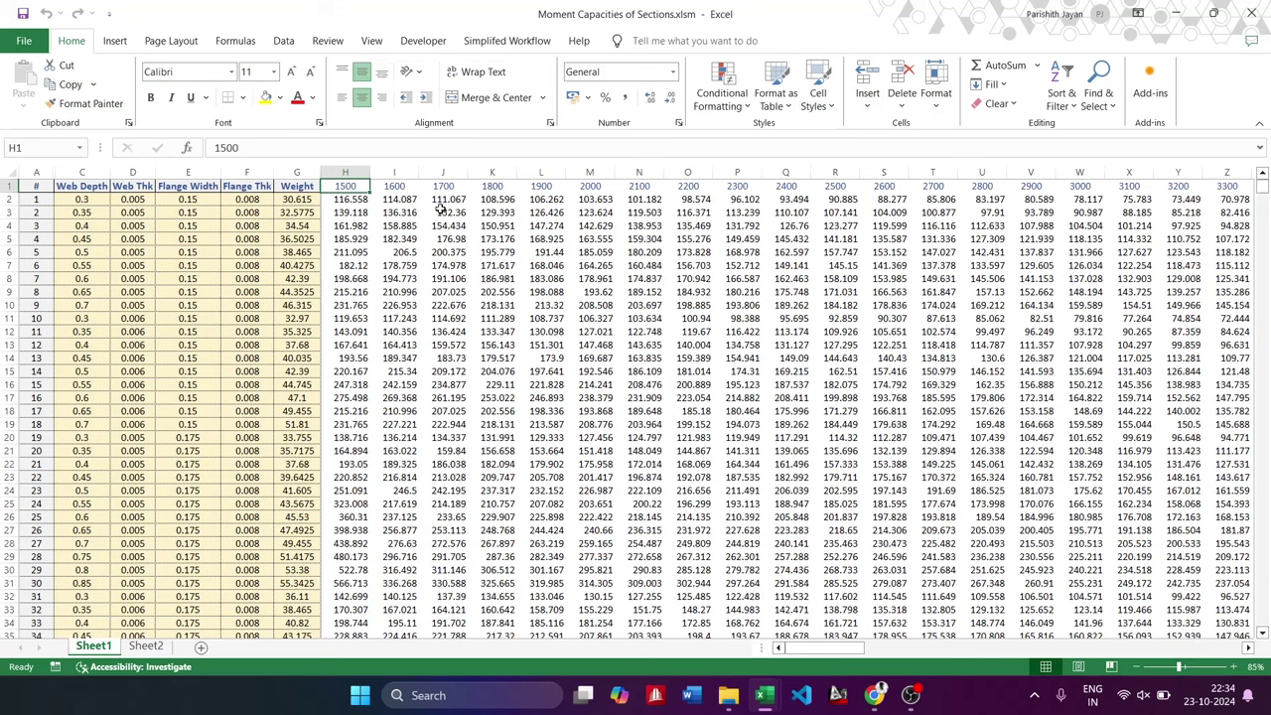
pyautogui.hotkey('ctrl', 'shift', 'Right')
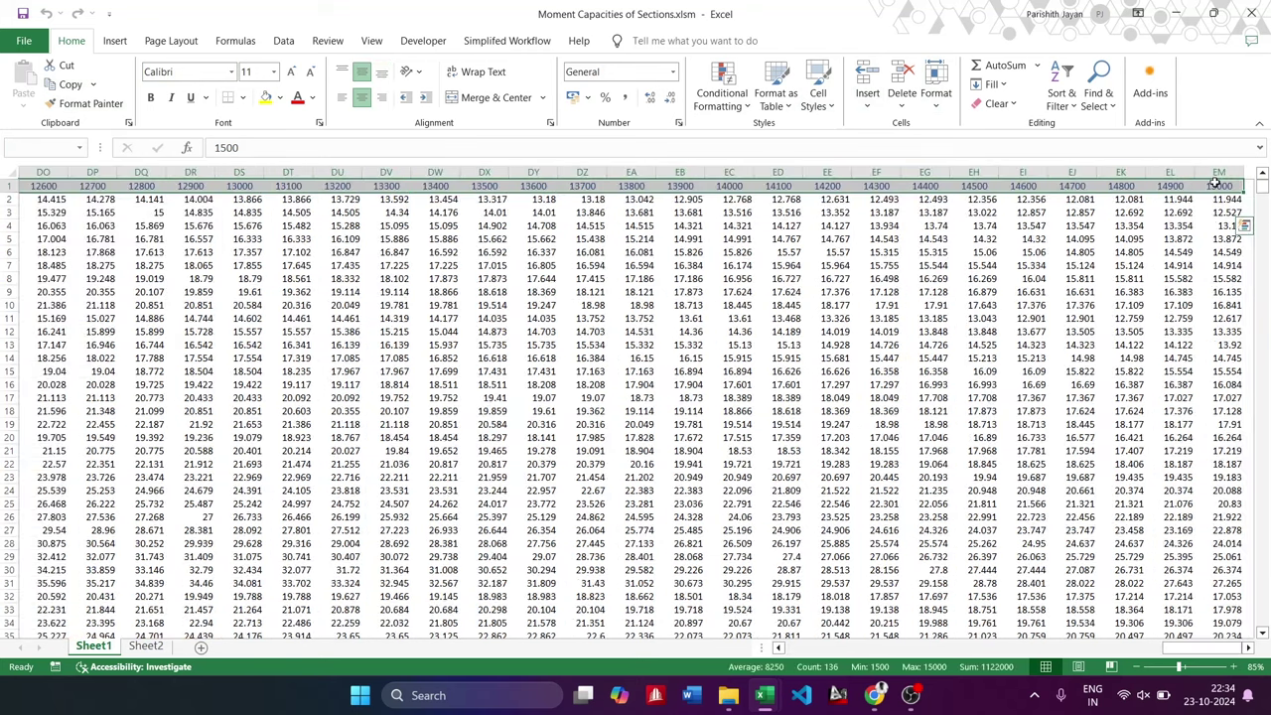
pyautogui.click(1216, 185)
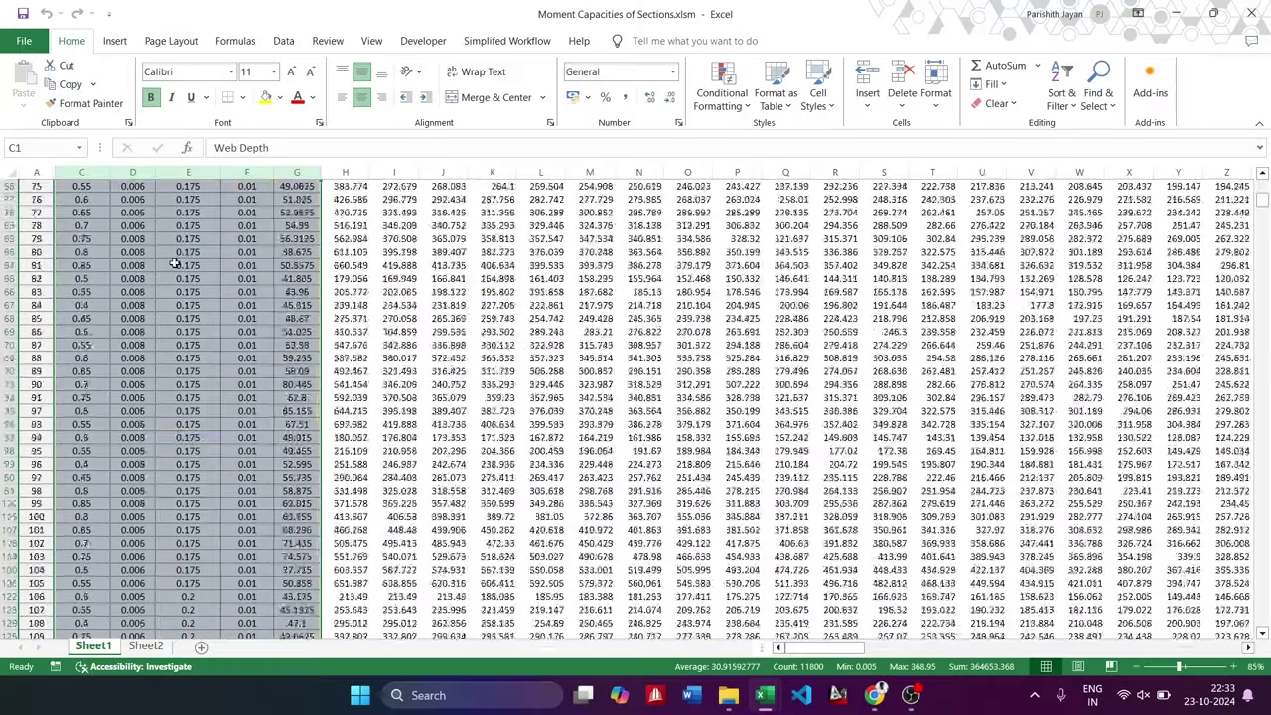
pyautogui.scroll(-20, 175, 263)
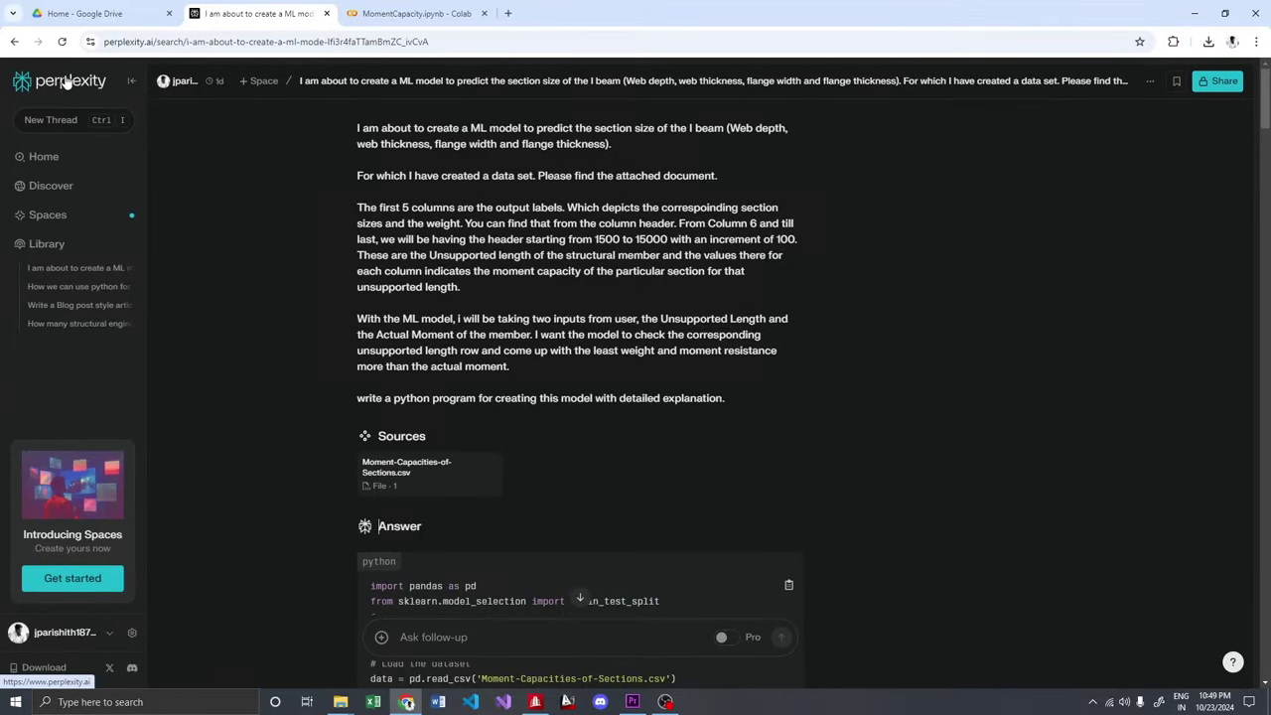
# - Highlight the five question paragraphs and the 1500 to 15000 header range in the prompt
pyautogui.moveTo(342, 125); pyautogui.dragTo(547, 153)
pyautogui.moveTo(634, 175); pyautogui.dragTo(660, 370)
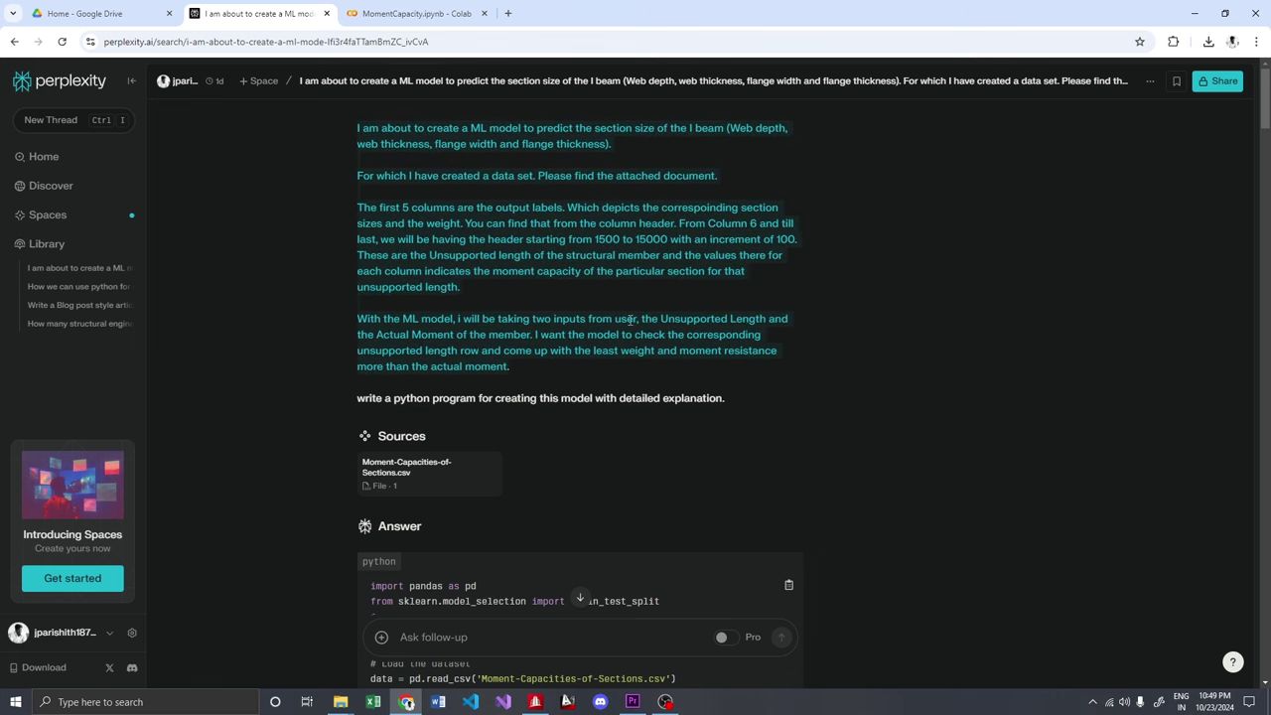
pyautogui.moveTo(741, 408); pyautogui.dragTo(353, 127)
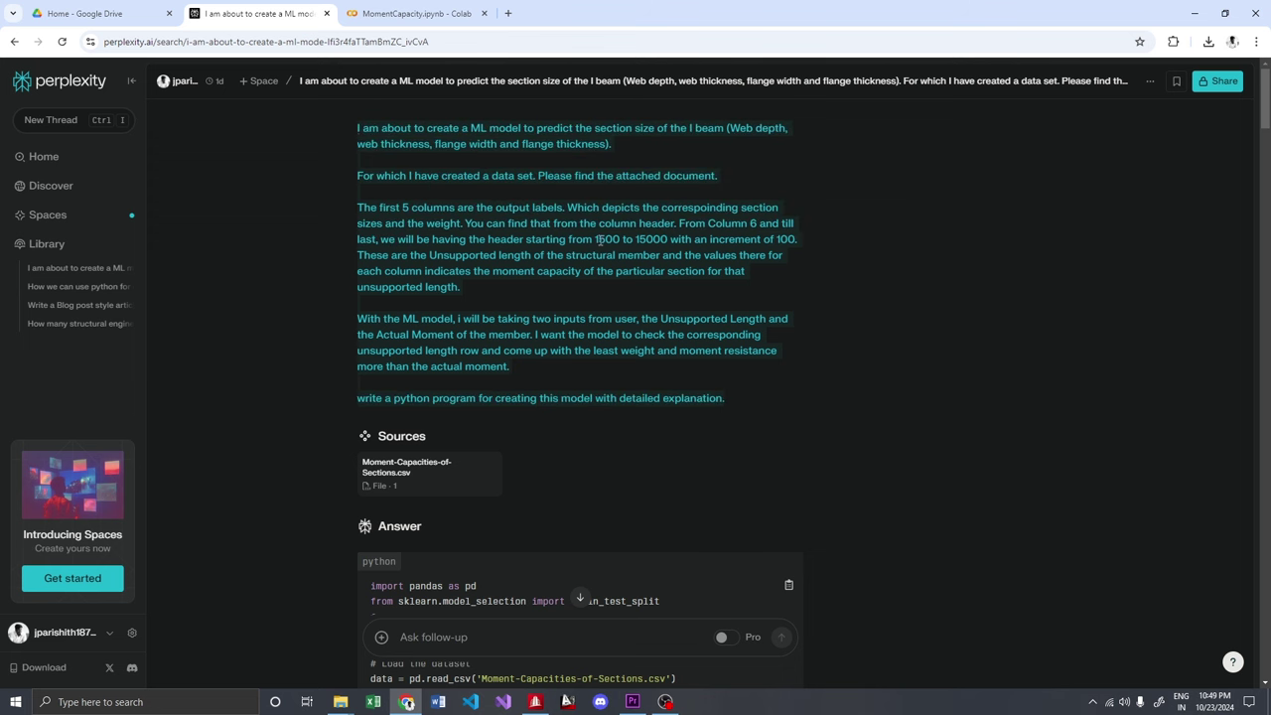
pyautogui.click(599, 240)
pyautogui.moveTo(613, 239); pyautogui.dragTo(664, 240)
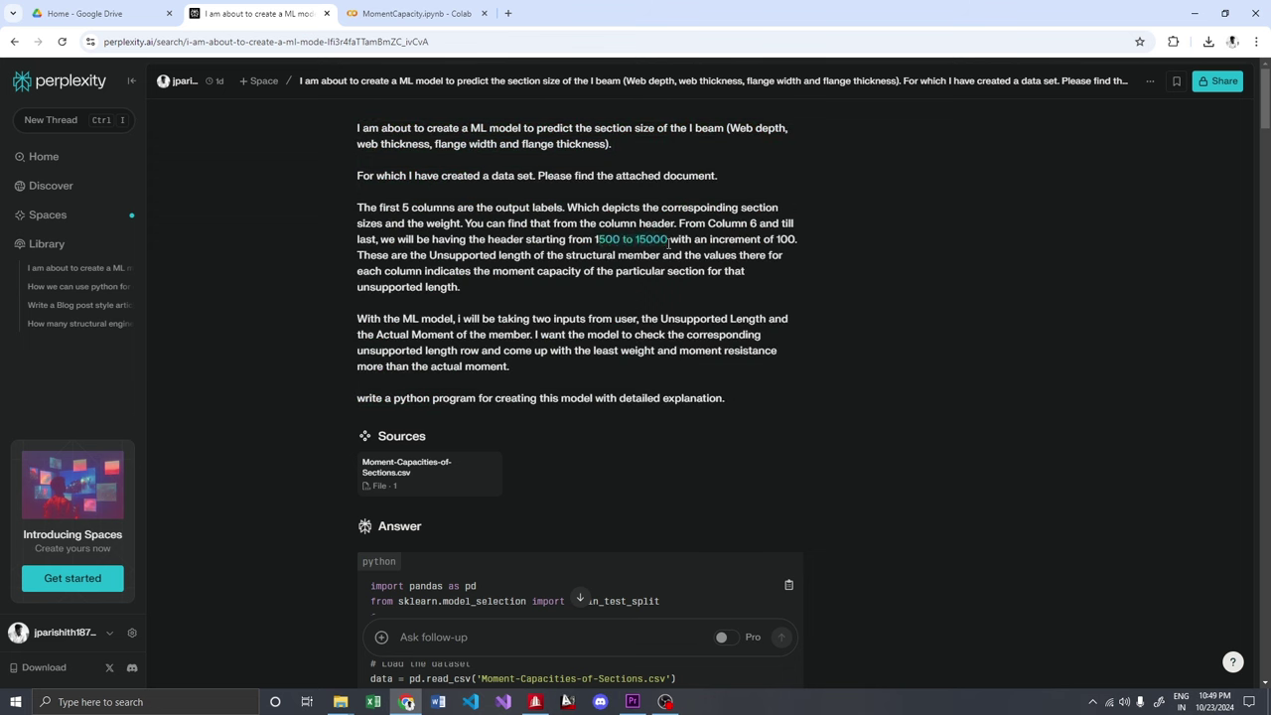
pyautogui.click(749, 252)
# - Scroll through the answer's Python regression code
pyautogui.scroll(-5, 576, 262)
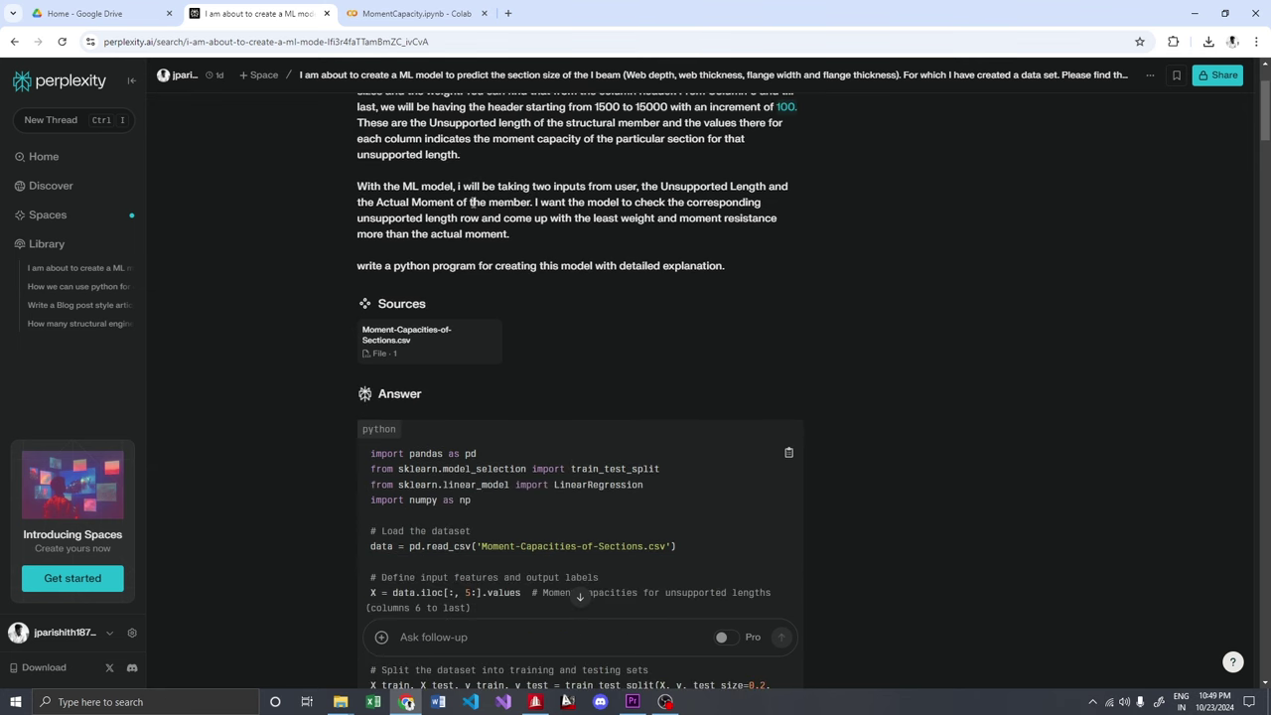
pyautogui.scroll(-1, 410, 201)
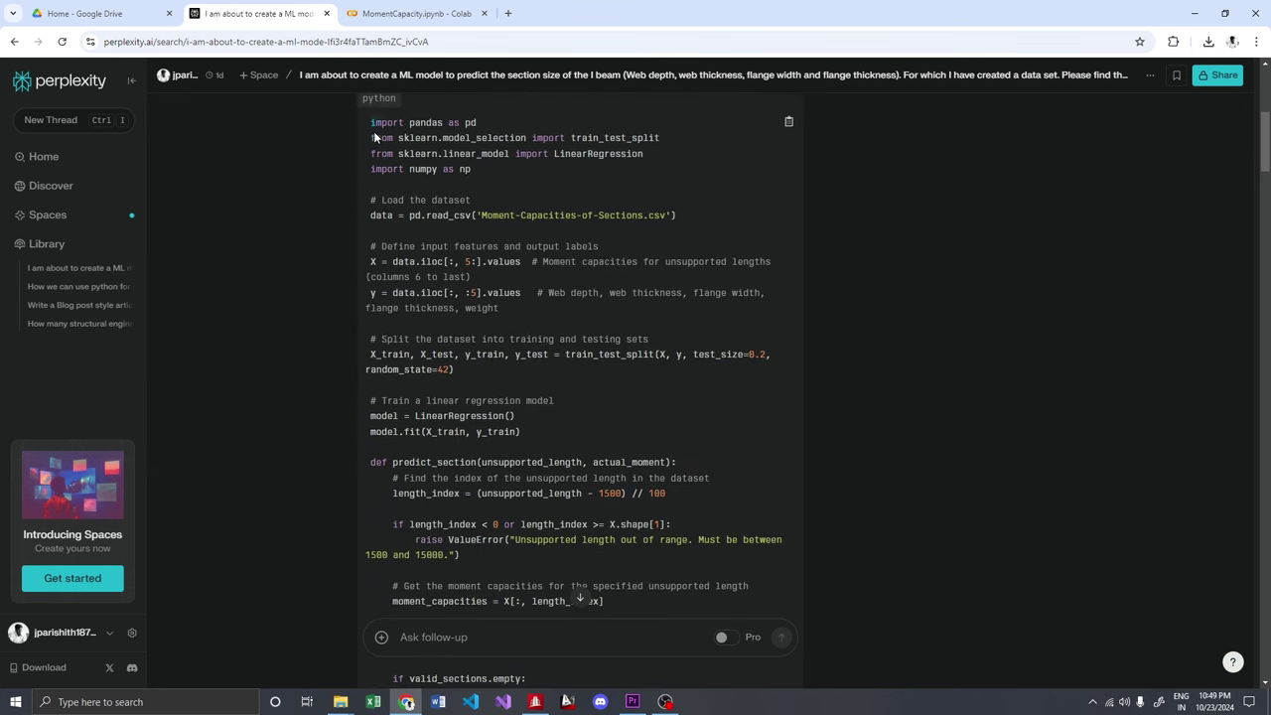
pyautogui.scroll(-7, 468, 456)
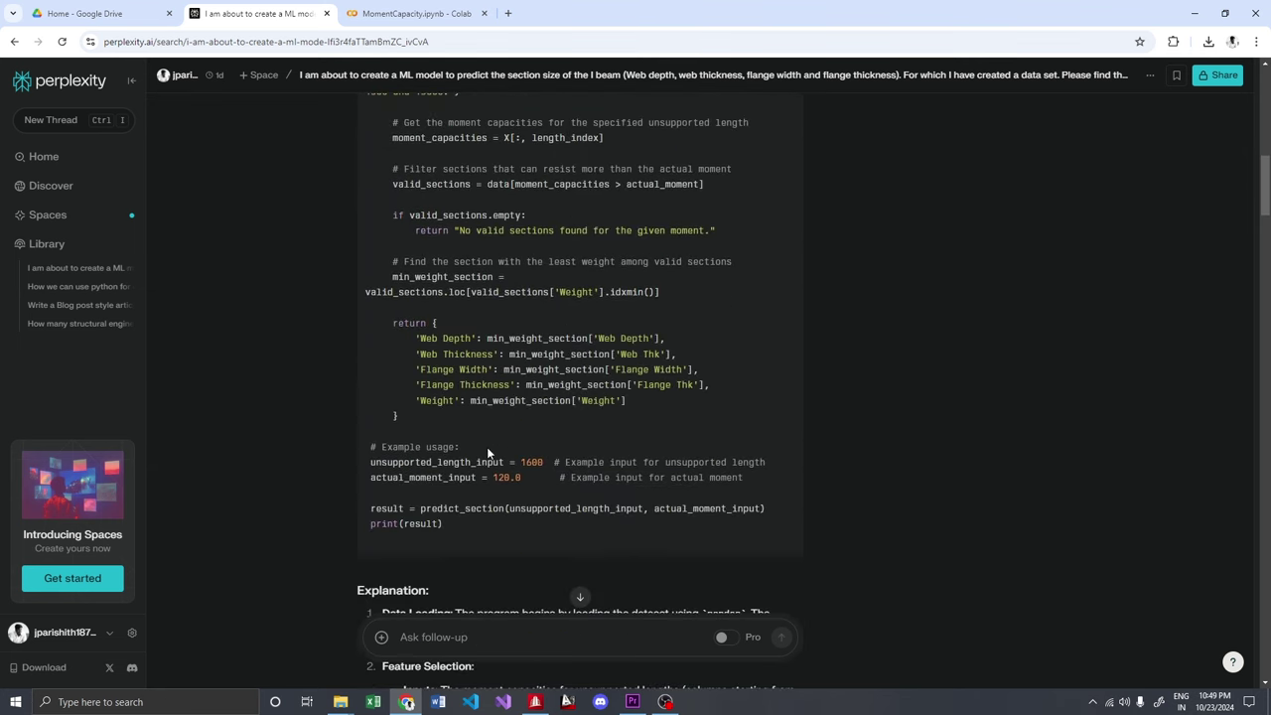
pyautogui.scroll(12, 526, 433)
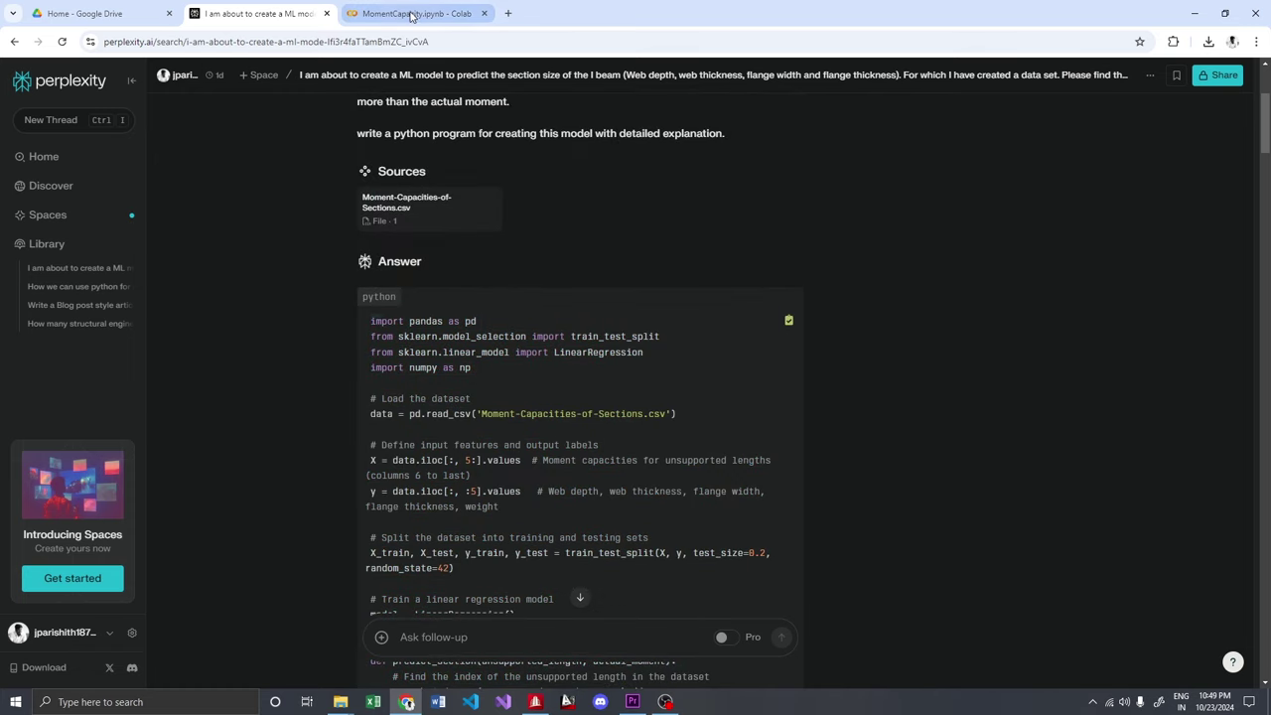
pyautogui.click(411, 14)
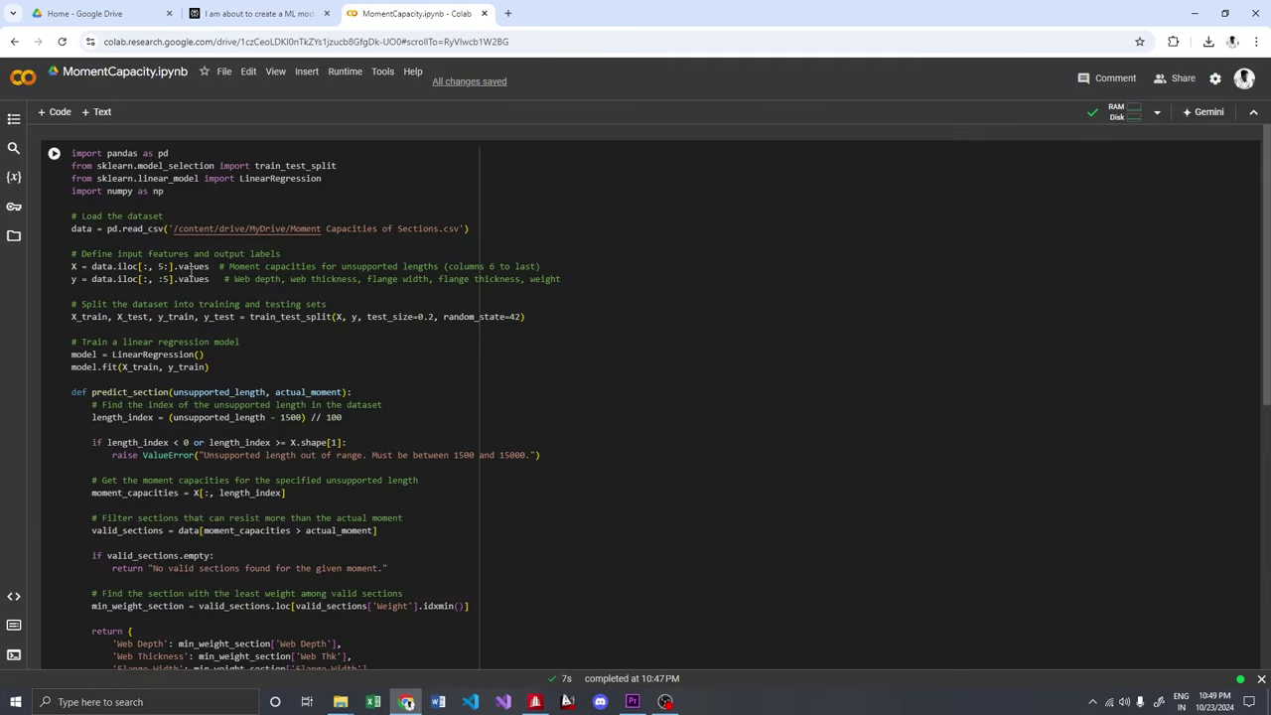
# - Examine the CSV file path and its MyDrive folder in the notebook code
pyautogui.scroll(-4, 182, 267)
pyautogui.scroll(3, 262, 280)
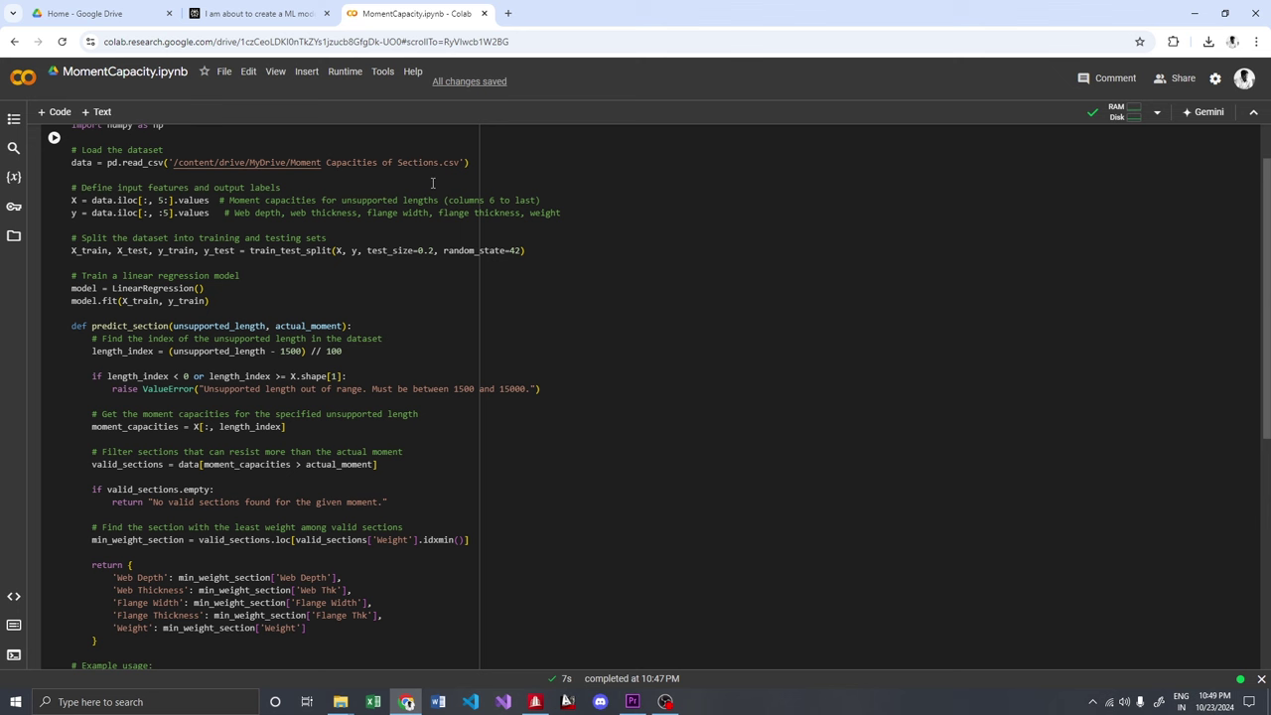
pyautogui.moveTo(468, 162); pyautogui.dragTo(171, 164)
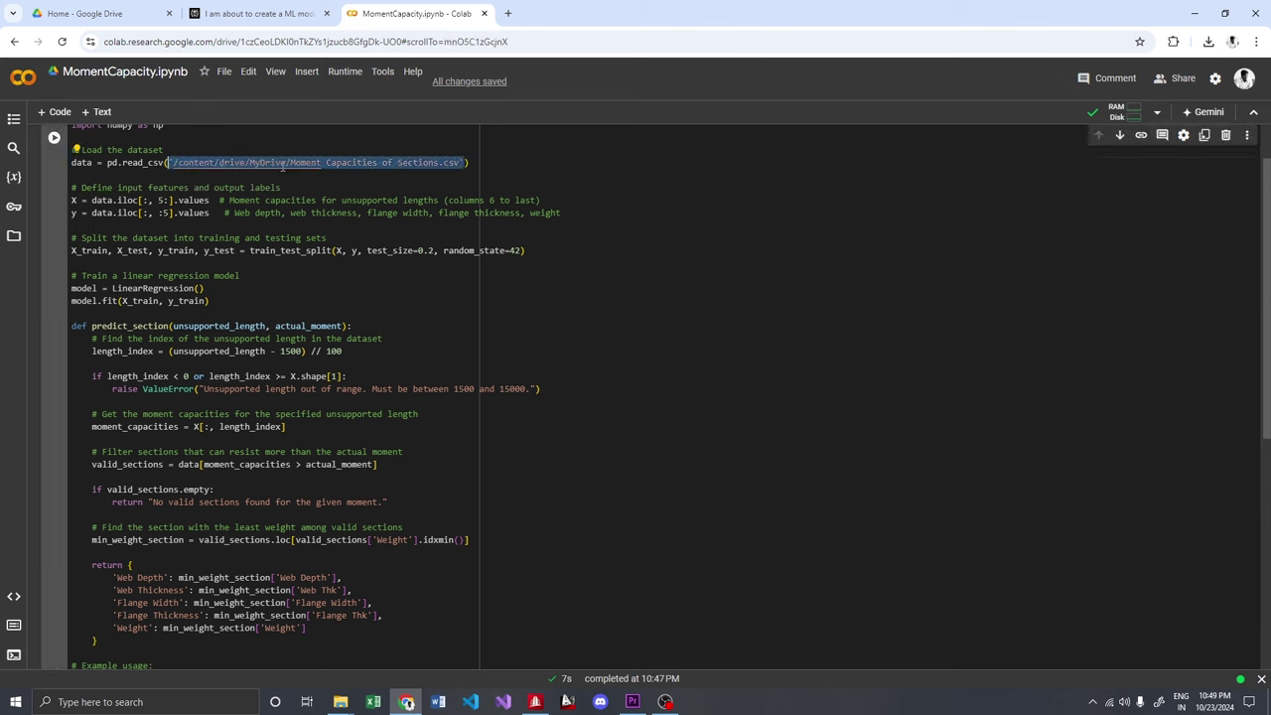
pyautogui.doubleClick(268, 161)
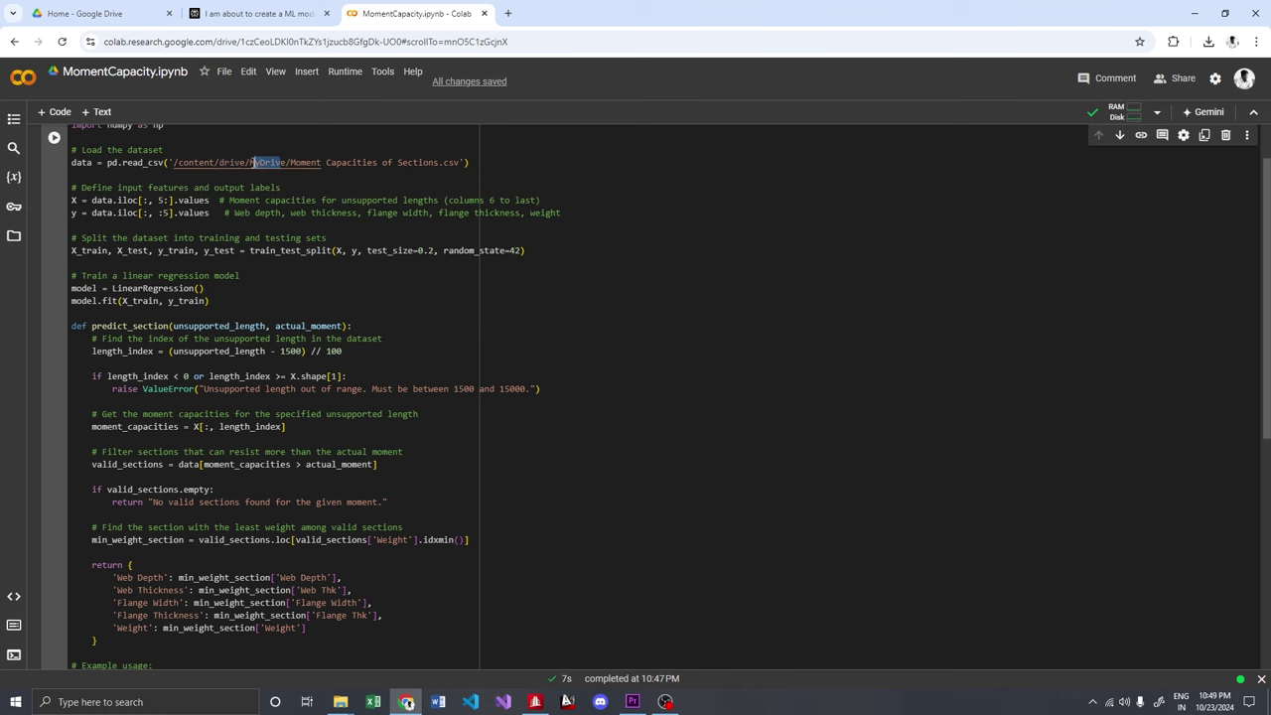
pyautogui.scroll(-4, 298, 179)
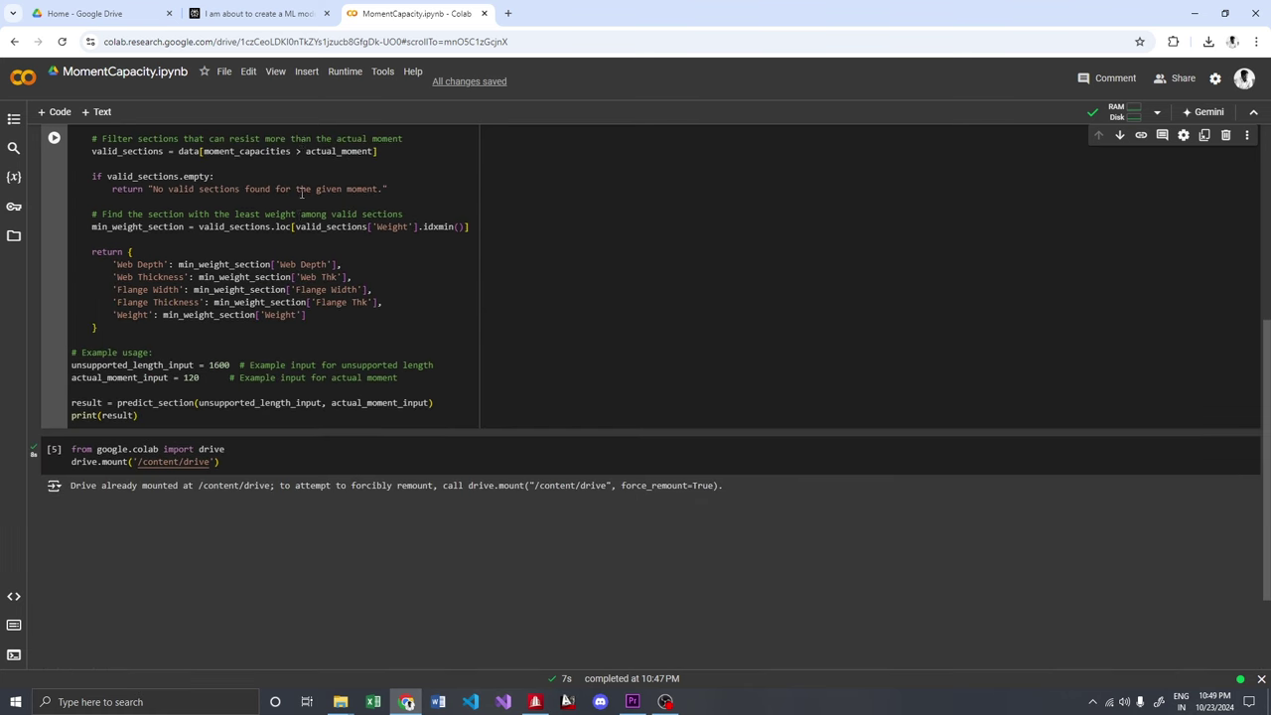
pyautogui.moveTo(216, 352); pyautogui.dragTo(187, 358)
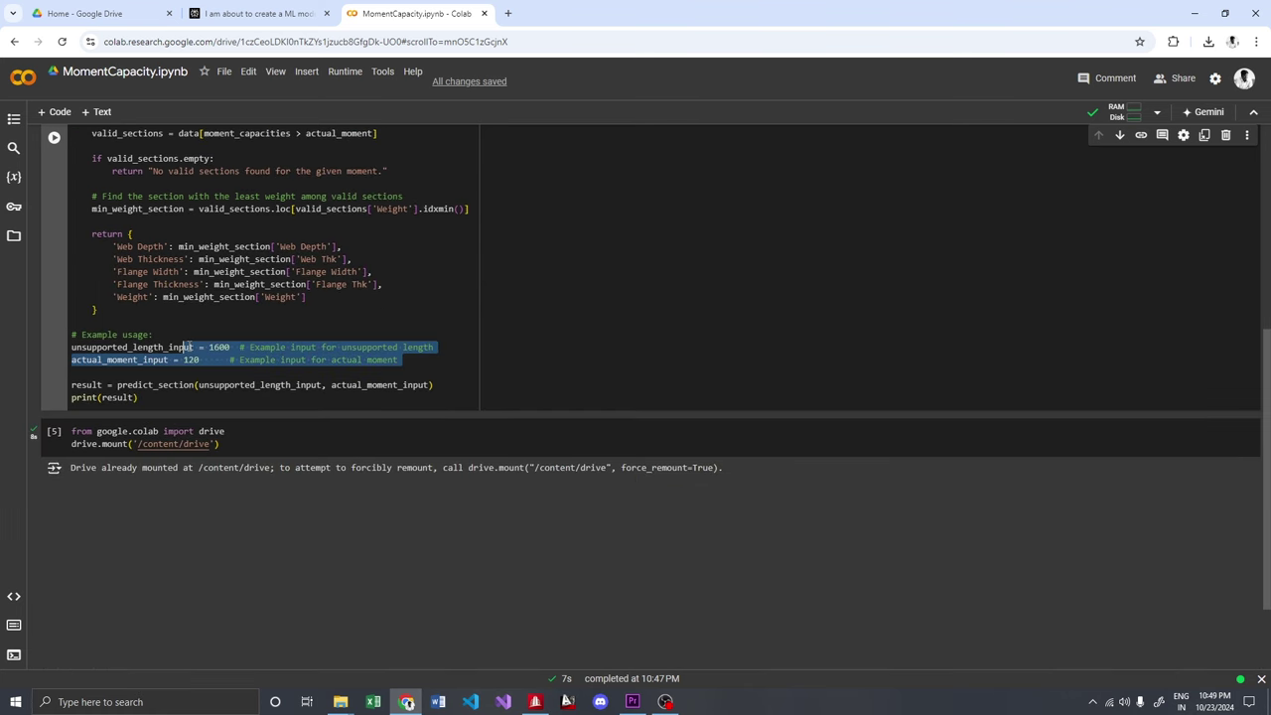
pyautogui.scroll(5, 187, 355)
# - Run the cell and read the prediction for 1600 length, 120 moment: web depth 0.35, weight 32.5775
pyautogui.click(55, 155)
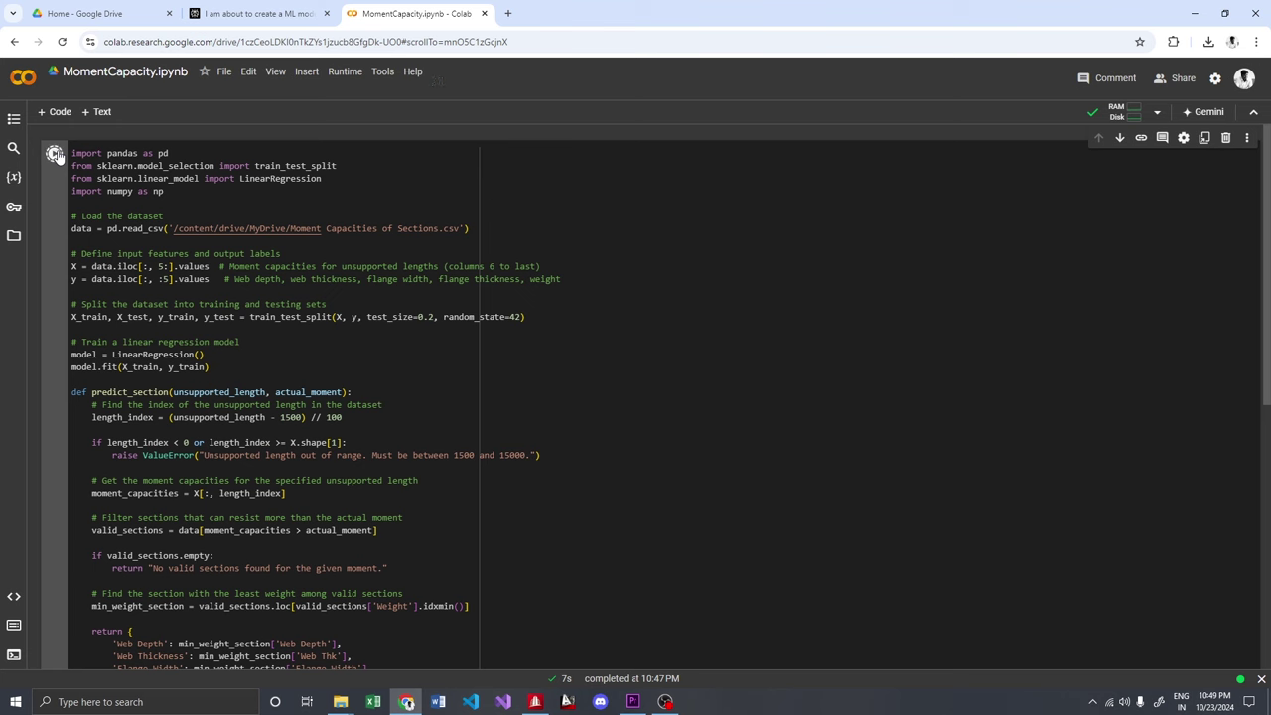
pyautogui.scroll(-5, 181, 265)
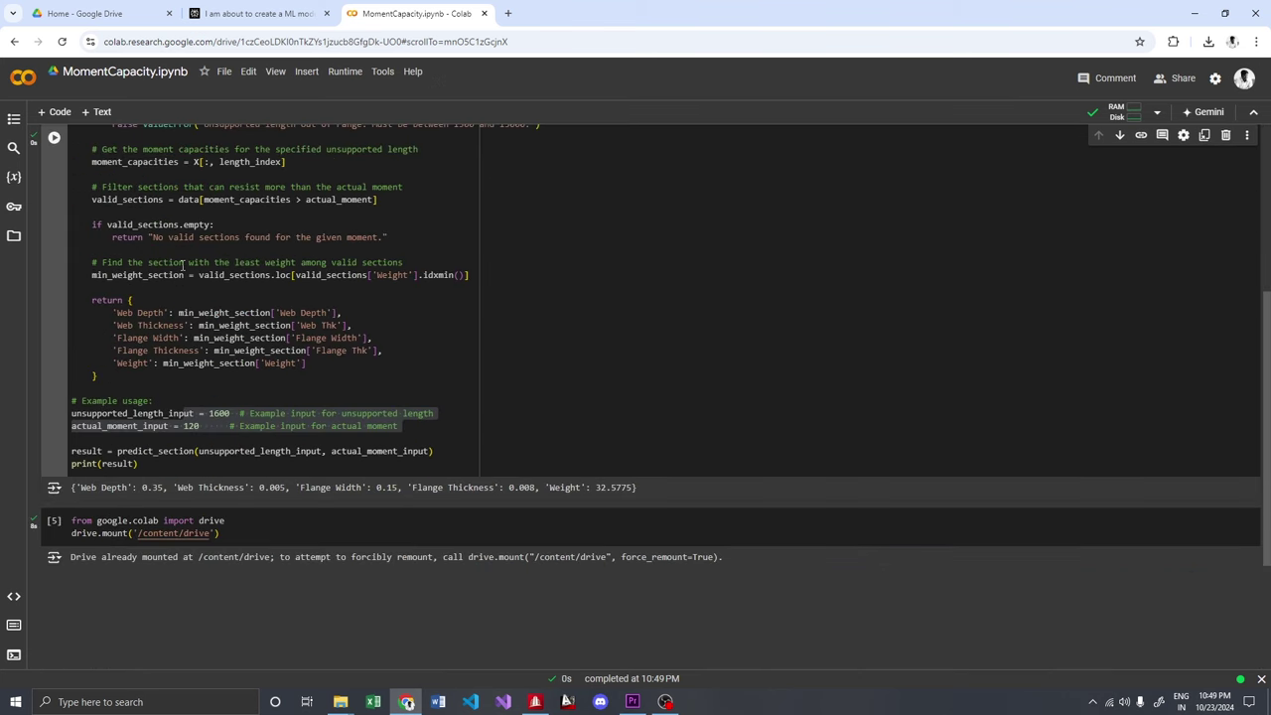
pyautogui.moveTo(151, 356); pyautogui.dragTo(553, 355)
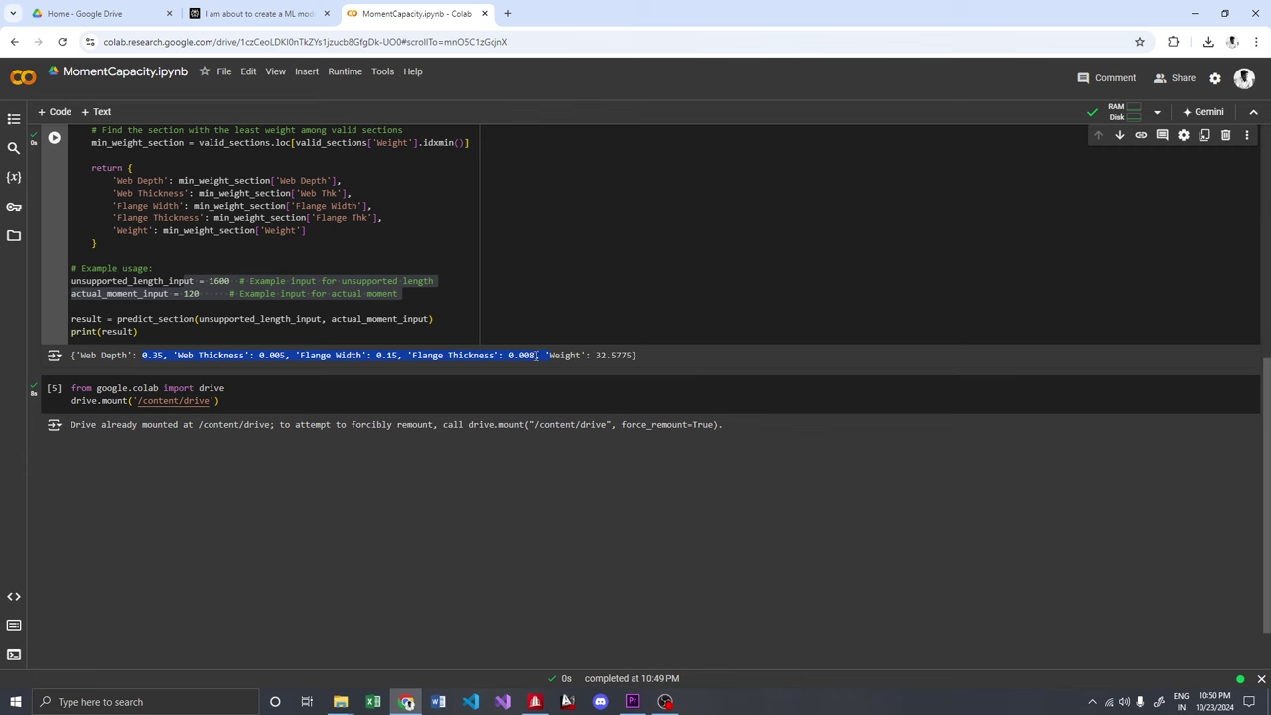
pyautogui.click(505, 355)
pyautogui.scroll(1, 398, 353)
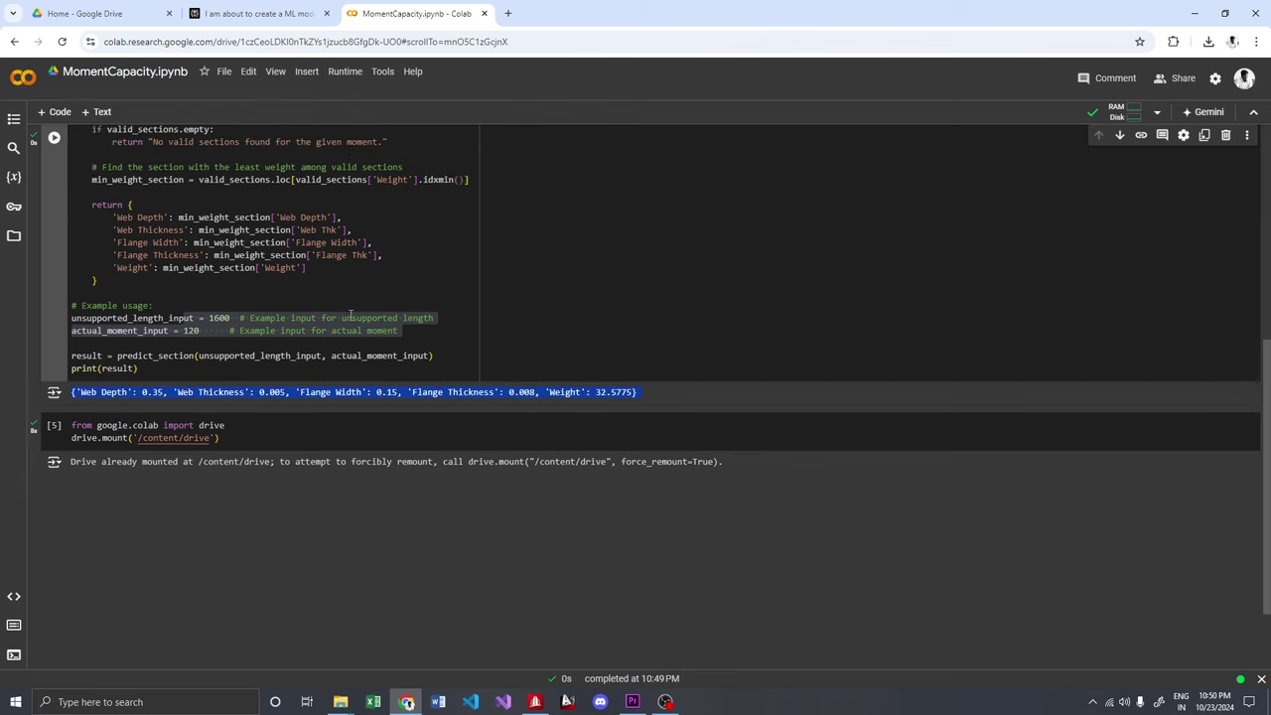
pyautogui.doubleClick(219, 347)
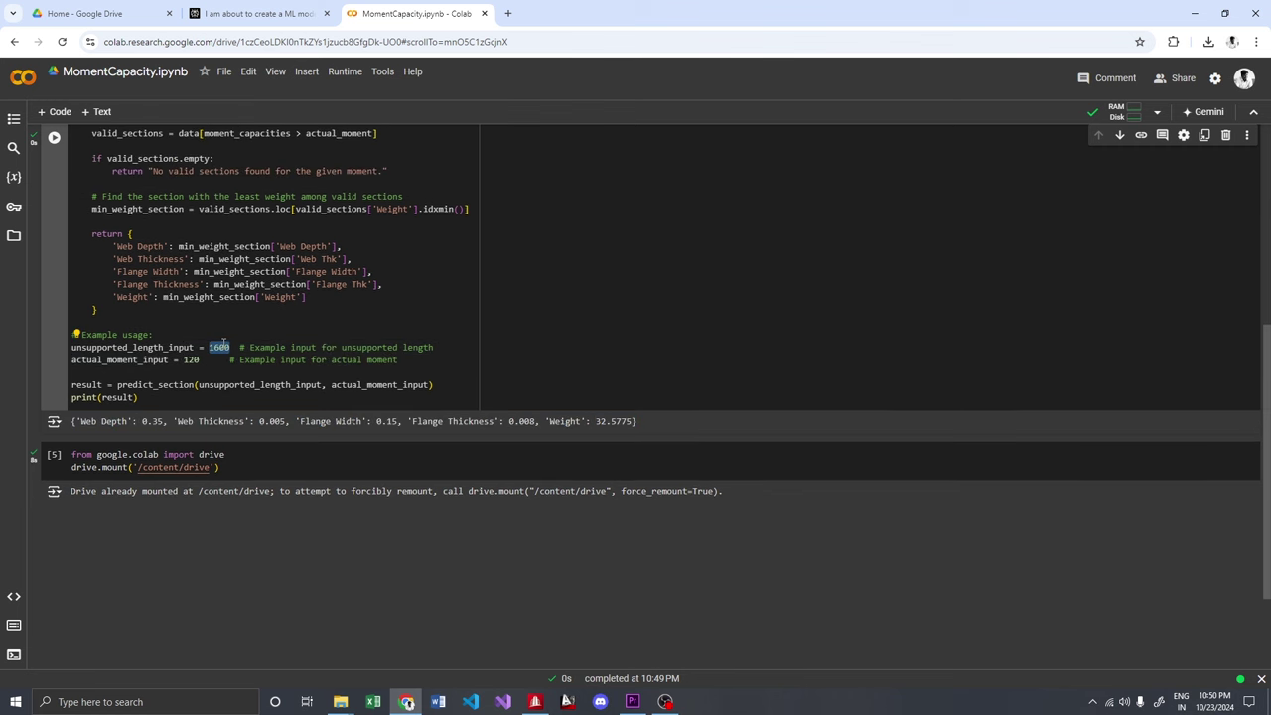
# - Change the example inputs to 2500 length and 250 moment and rerun the prediction
pyautogui.write('2500')
pyautogui.press('BackSpace')
pyautogui.press('BackSpace')
pyautogui.press('BackSpace')
pyautogui.write('250')
pyautogui.hotkey('ctrl', 'Return')
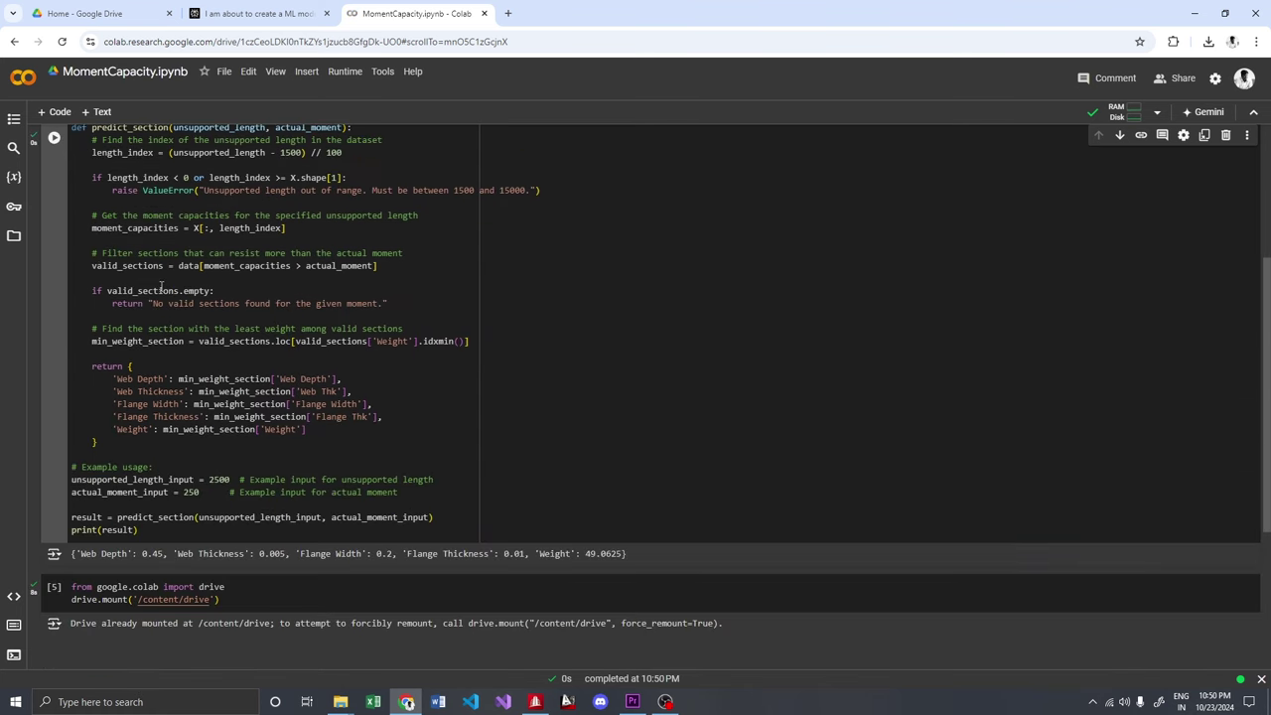
# - Rerun with 3600 length and 480 moment, giving 0.8 web depth and weight 73.79
pyautogui.moveTo(236, 478); pyautogui.dragTo(211, 478)
pyautogui.write('1600')
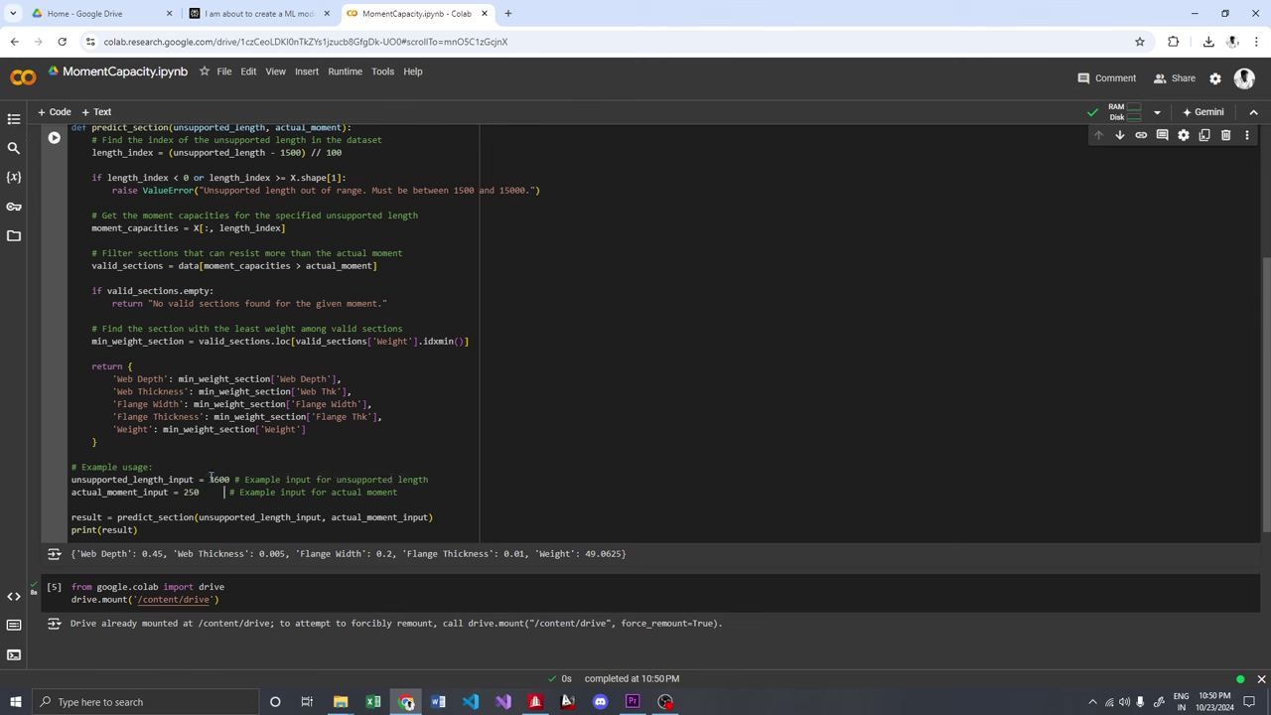
pyautogui.press('BackSpace')
pyautogui.press('BackSpace')
pyautogui.press('BackSpace')
pyautogui.write('480')
pyautogui.hotkey('ctrl', 'Return')
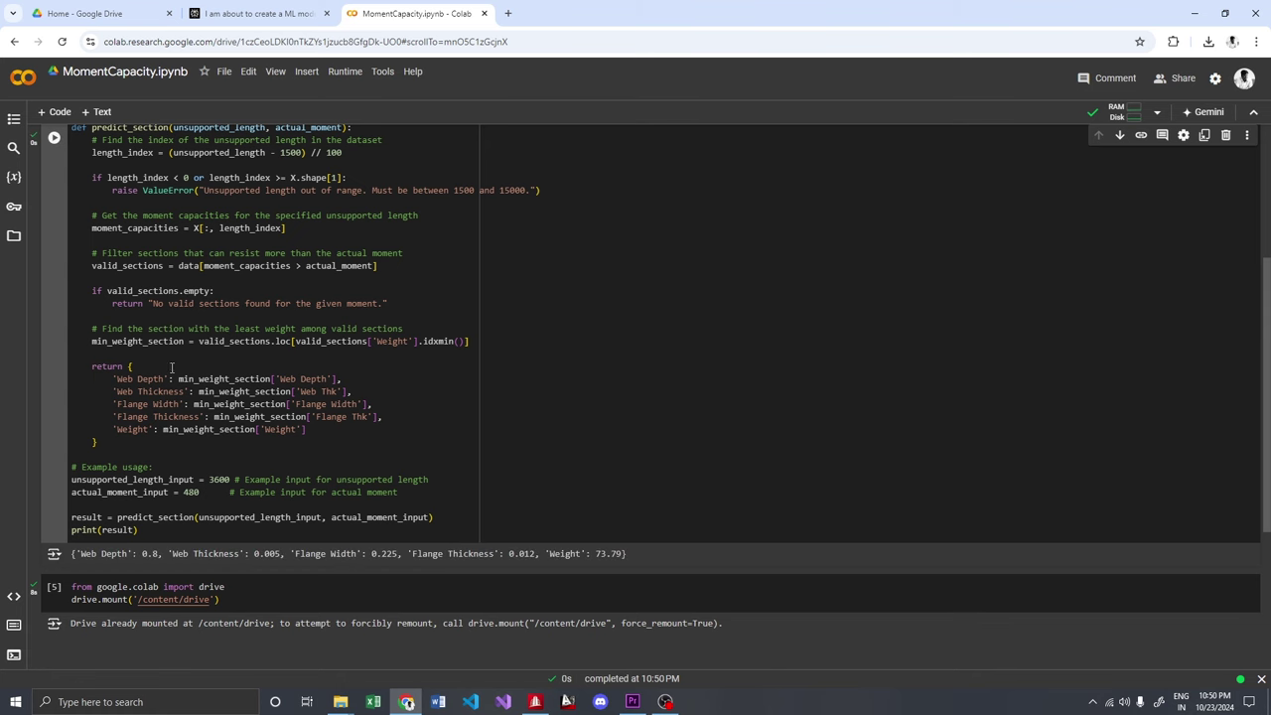
pyautogui.scroll(3, 193, 443)
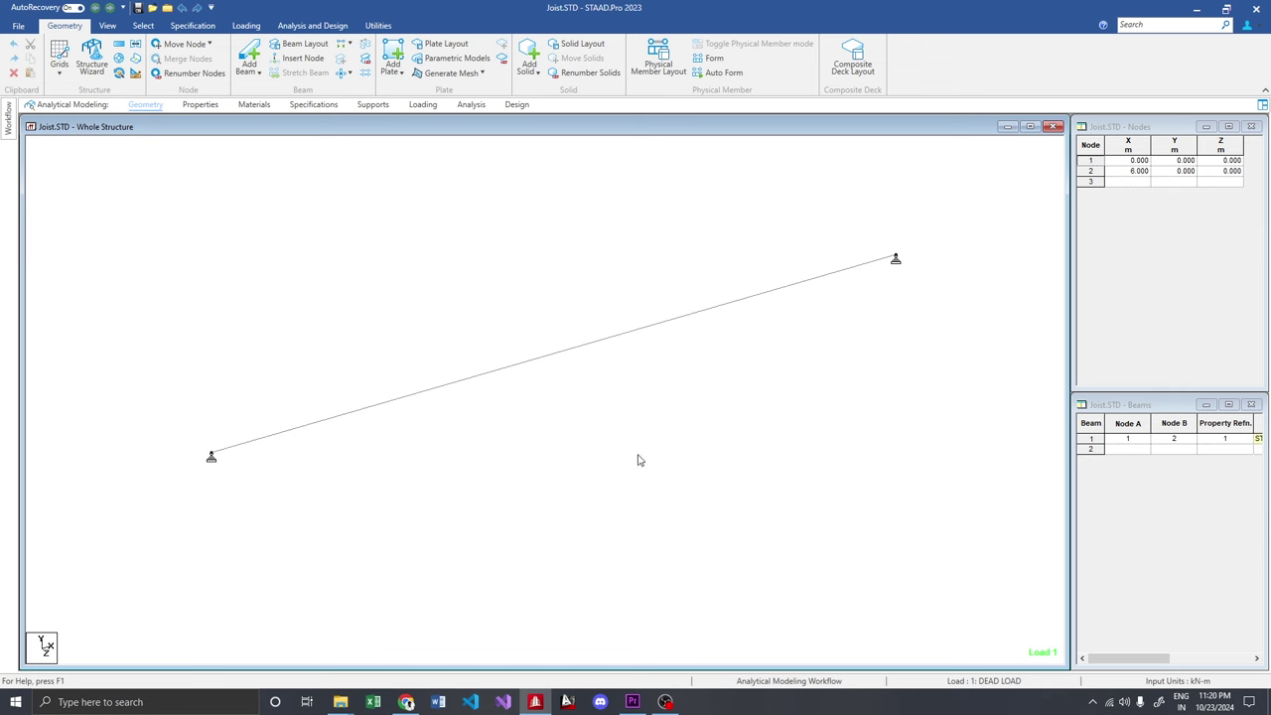
# - In Loading, expand the DEAD LOAD and LIVE LOAD cases and step down to 101 COMB
pyautogui.click(422, 105)
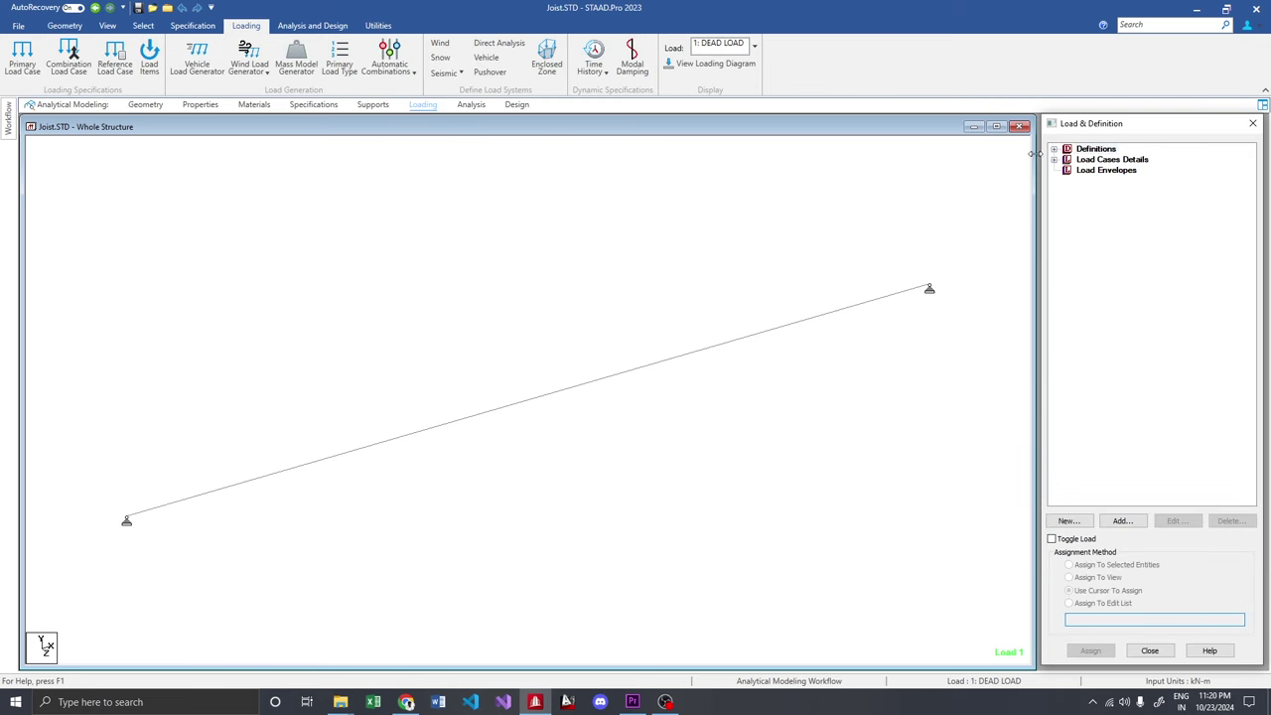
pyautogui.click(1054, 160)
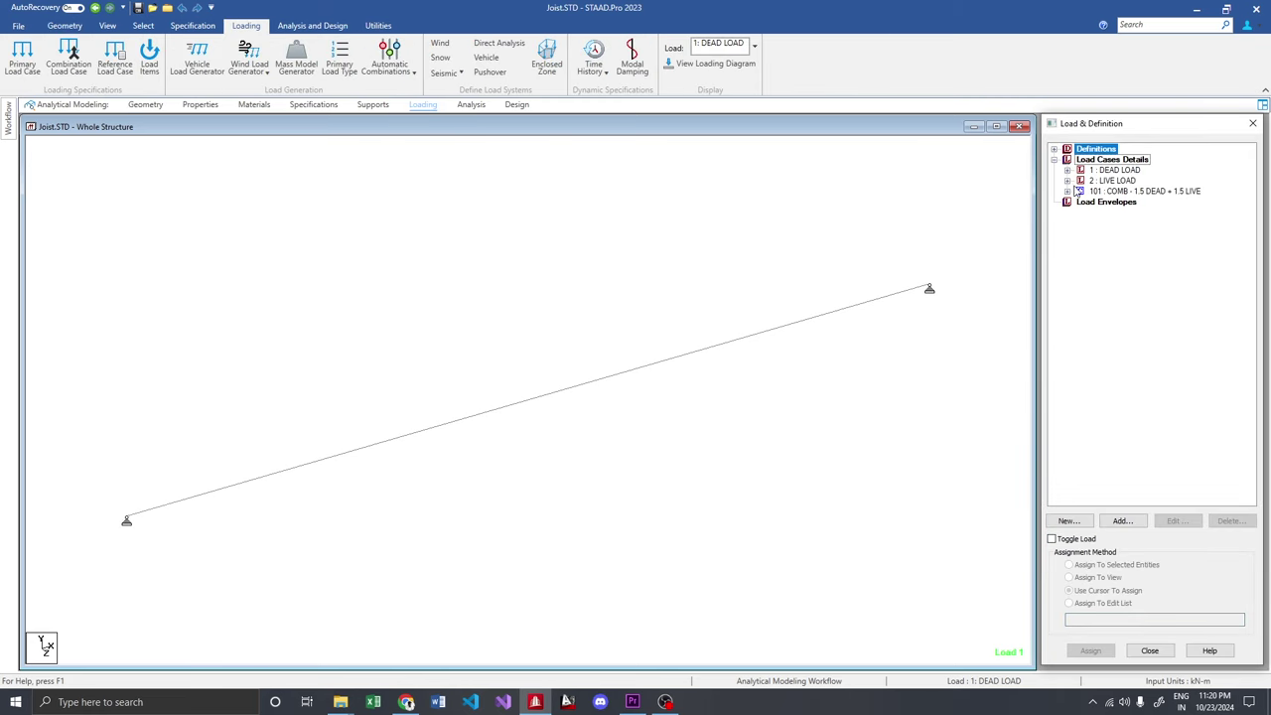
pyautogui.click(1068, 170)
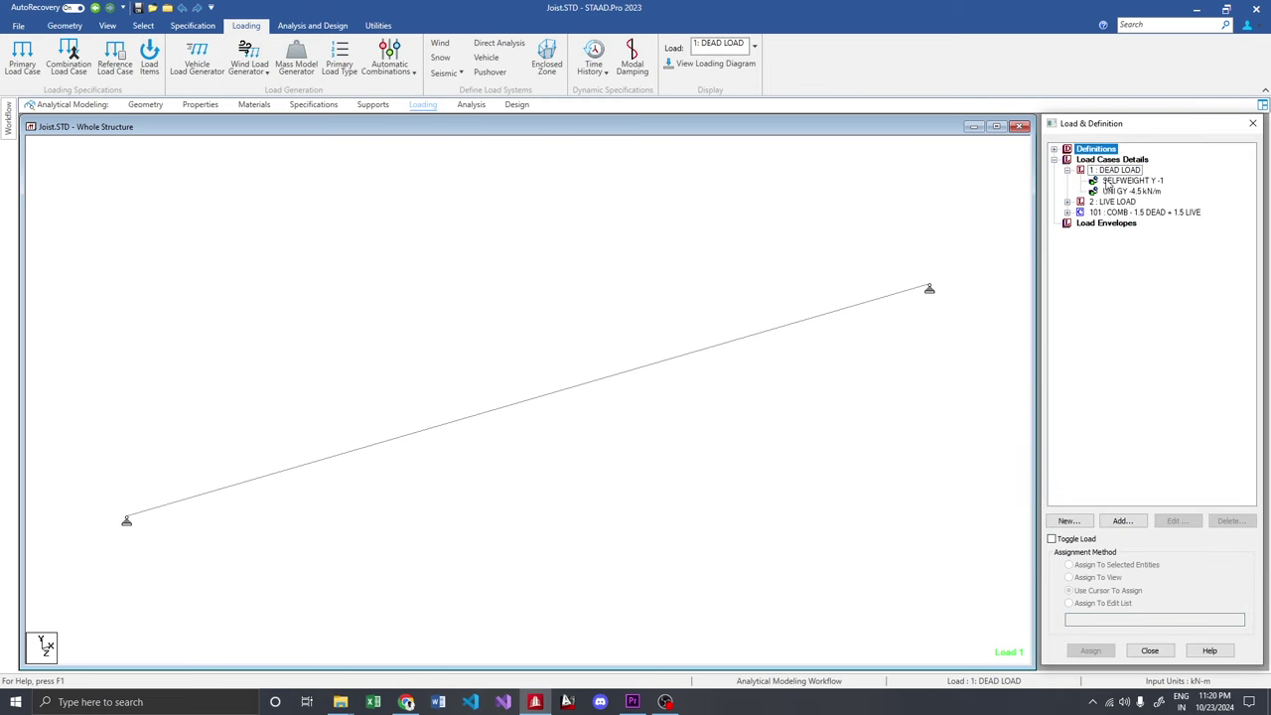
pyautogui.click(1128, 190)
pyautogui.click(1067, 202)
pyautogui.press('Down')
pyautogui.press('Down')
pyautogui.press('Down')
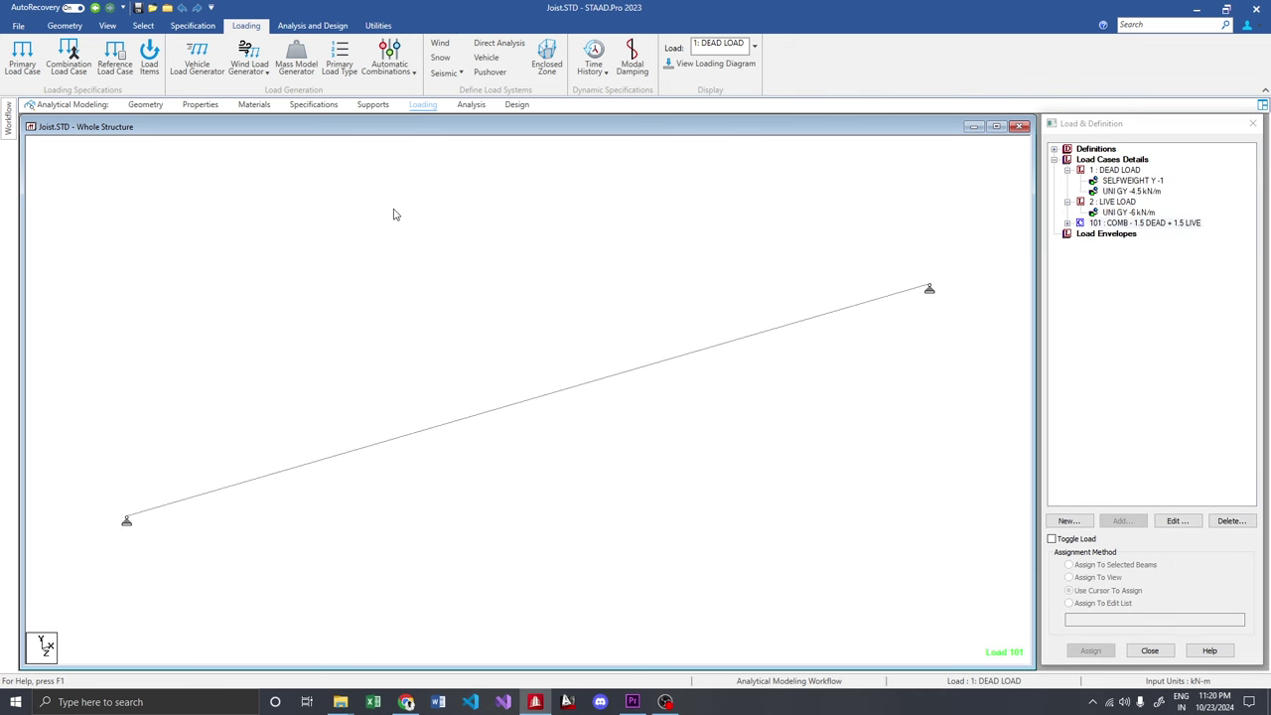
# - Check the beam's steel design: FAIL at ratio 7.537382 with critical MZ -71.75651
pyautogui.doubleClick(507, 419)
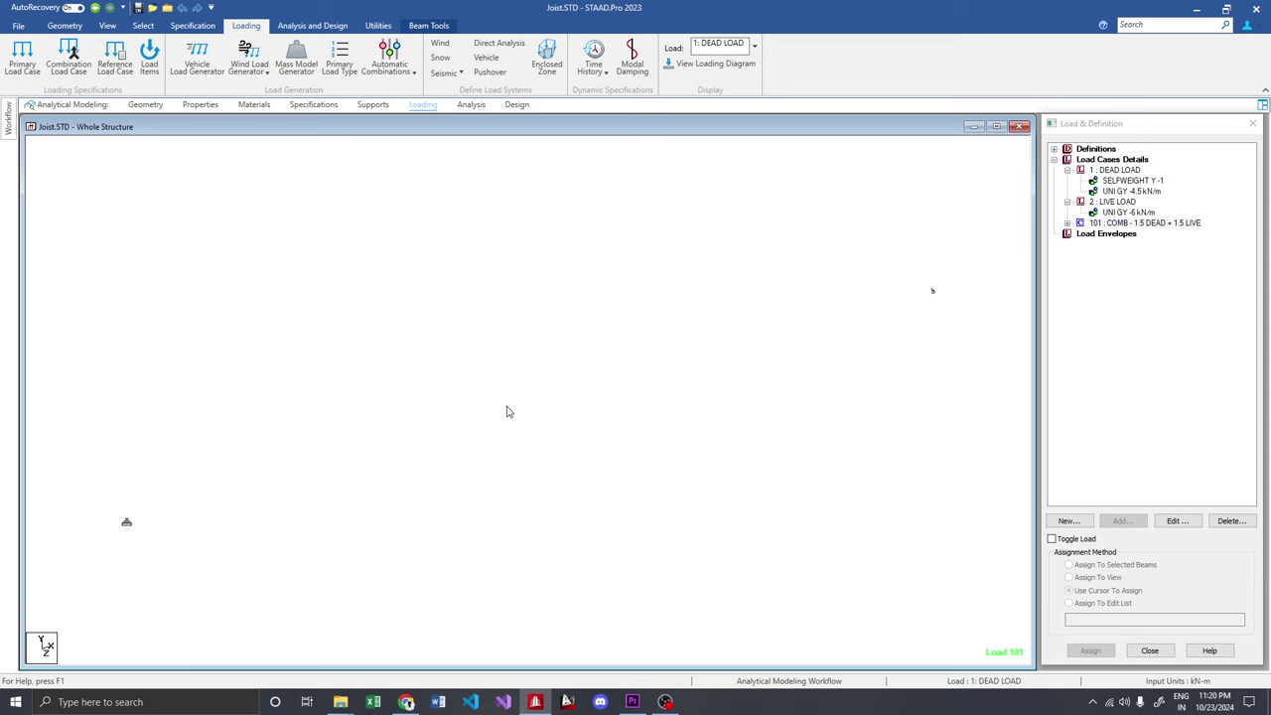
pyautogui.click(752, 214)
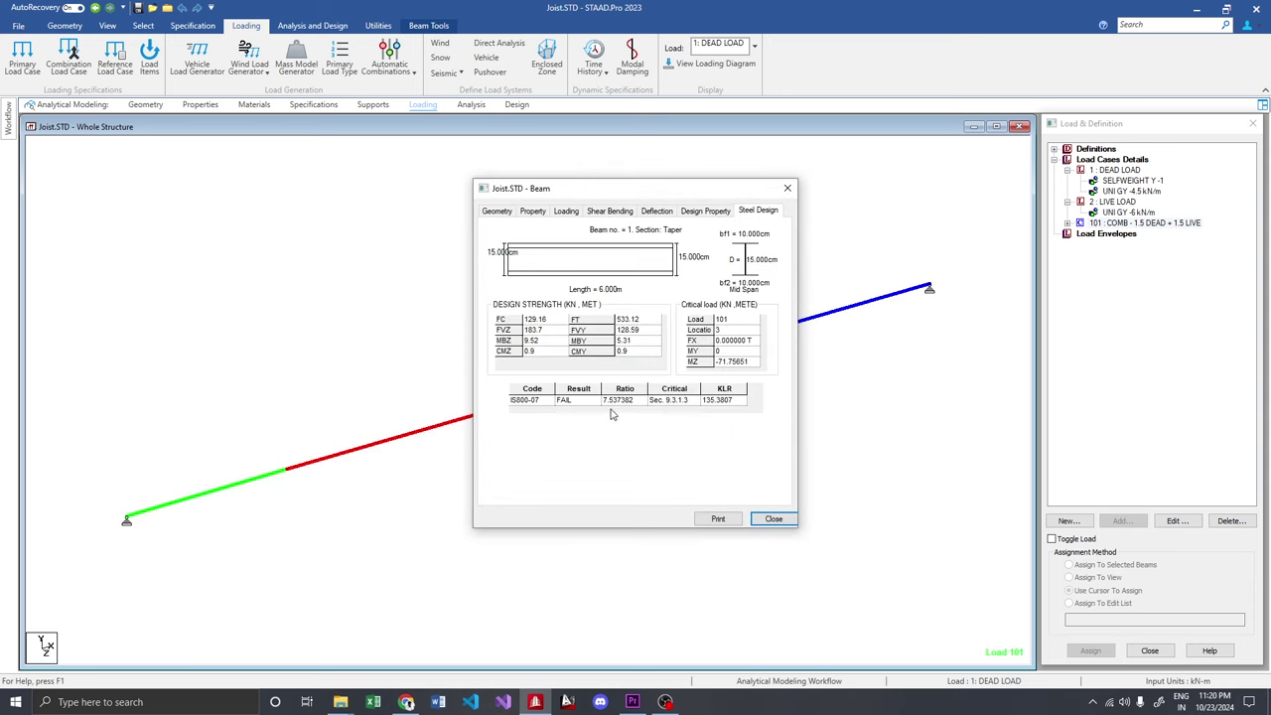
pyautogui.moveTo(640, 402); pyautogui.dragTo(589, 396)
pyautogui.click(753, 363)
pyautogui.click(752, 363)
pyautogui.moveTo(753, 363); pyautogui.dragTo(709, 365)
pyautogui.click(773, 519)
# - Inspect PARAMETER 1's design settings, including LX 3.6, then return to Colab
pyautogui.click(516, 108)
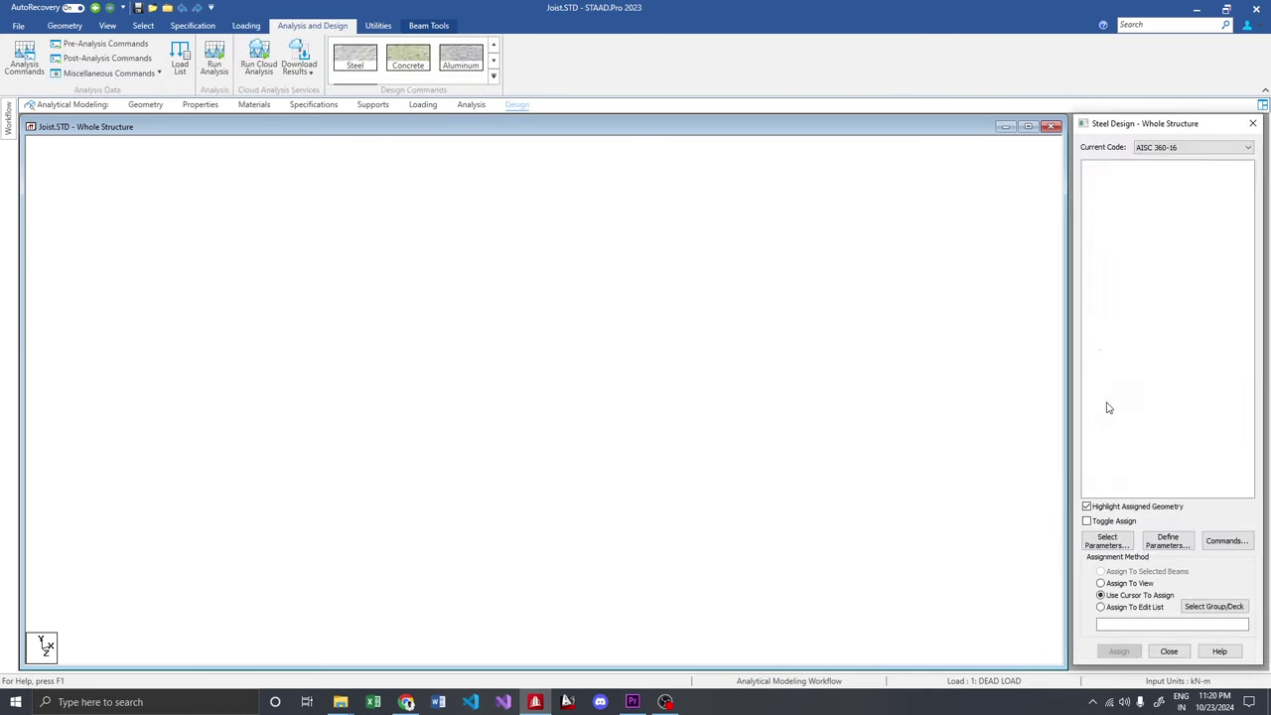
pyautogui.click(1089, 326)
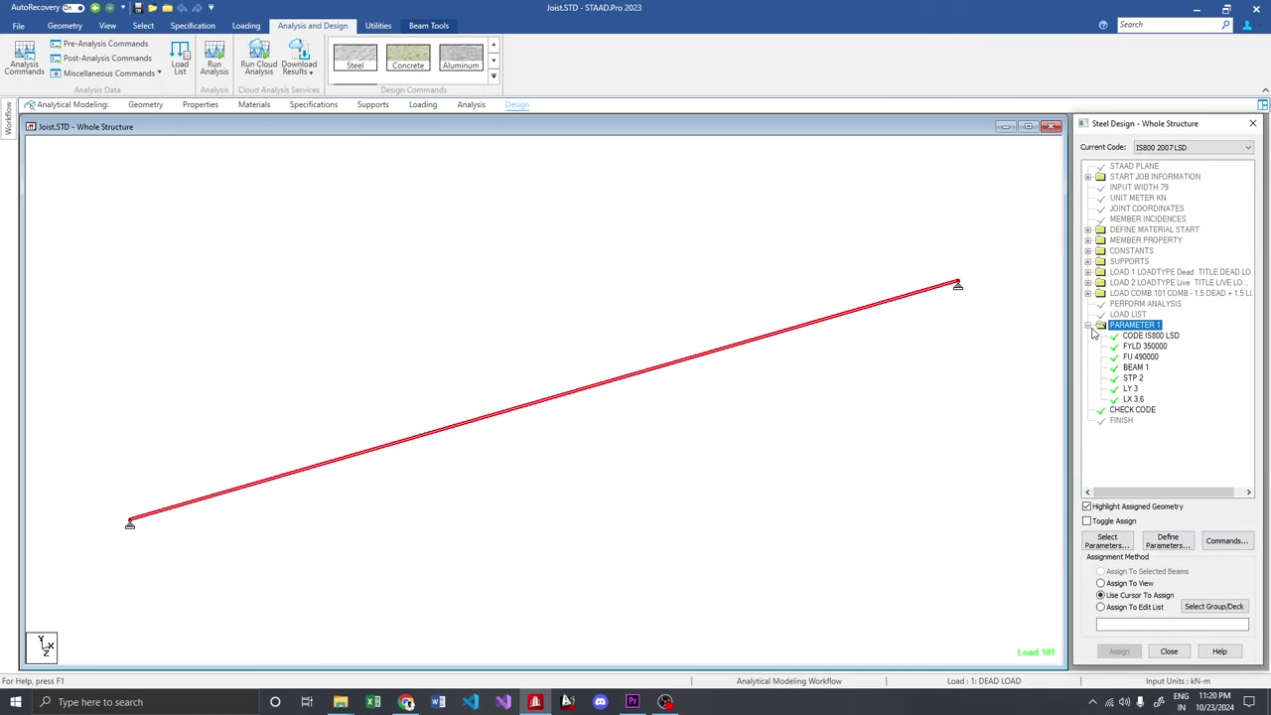
pyautogui.click(1137, 399)
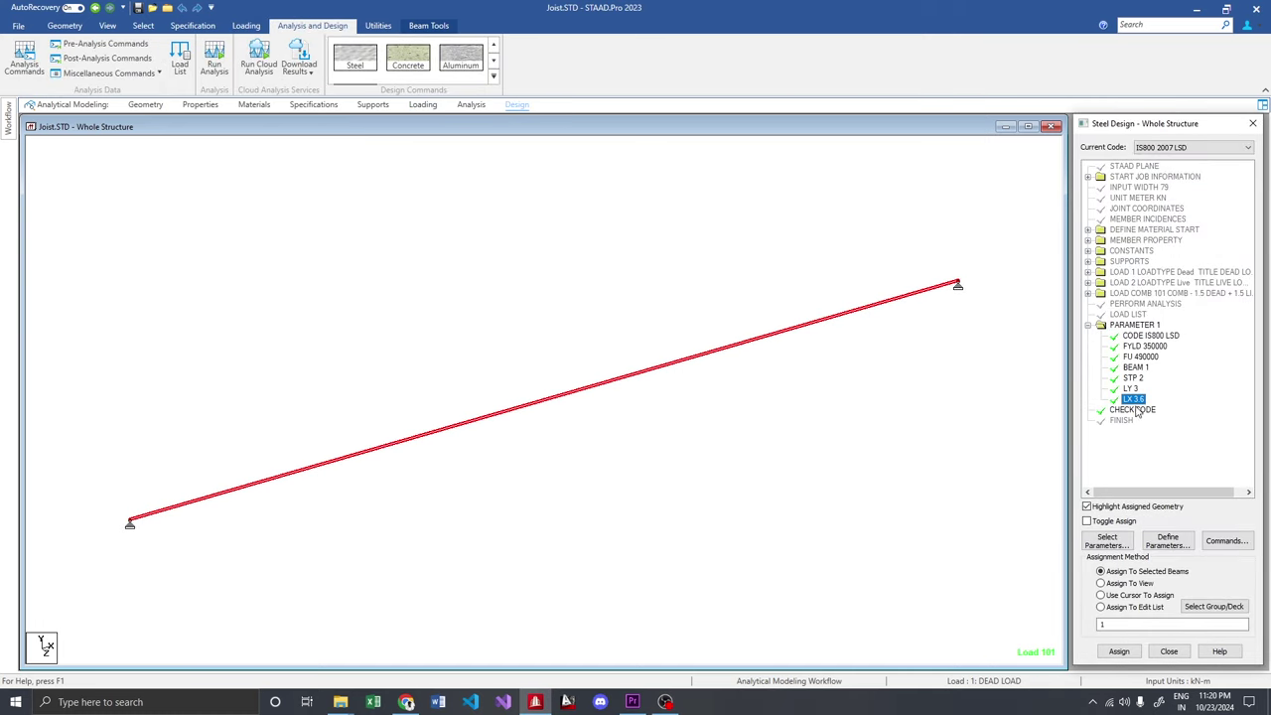
pyautogui.click(563, 274)
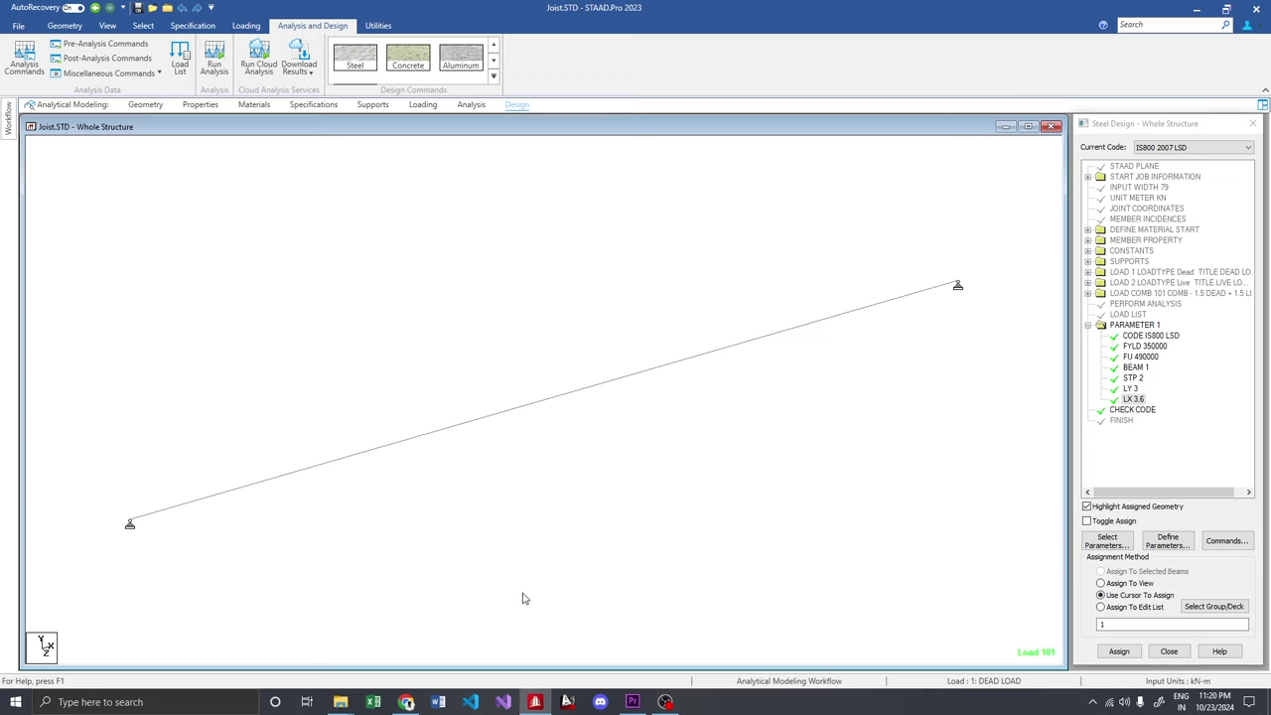
pyautogui.click(406, 702)
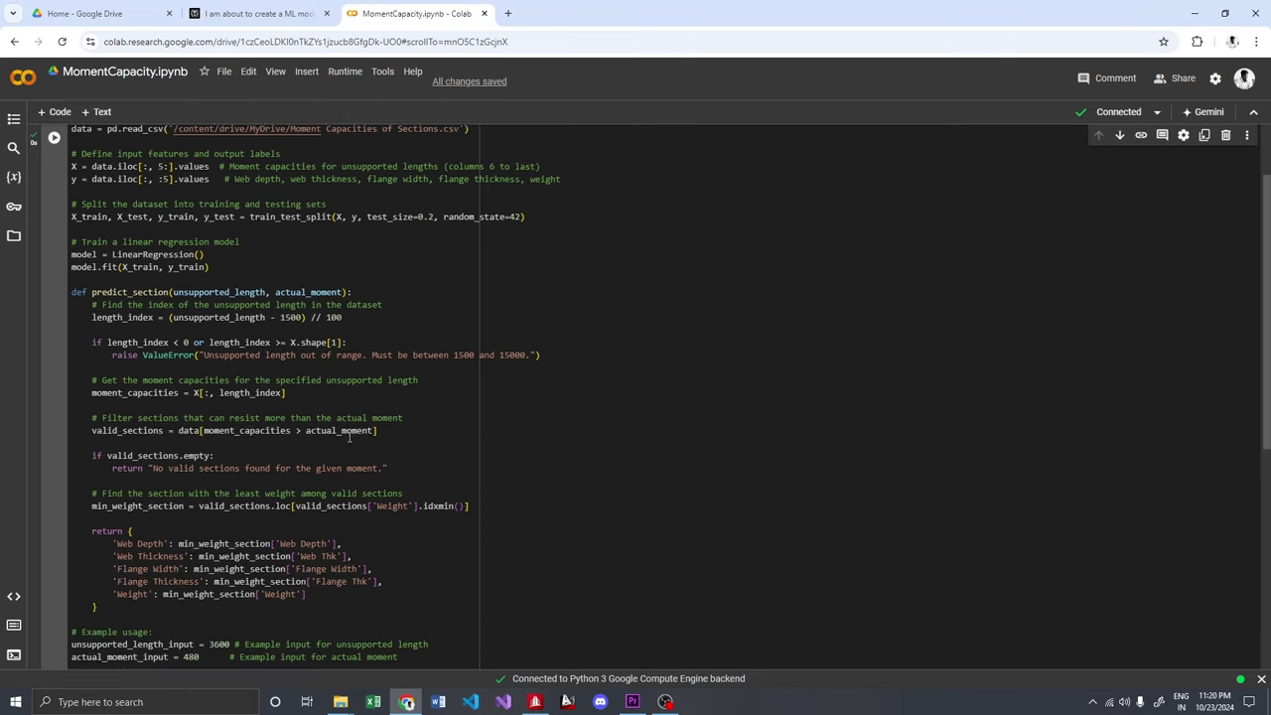
# - Set actual_moment_input to 77 and unsupported_length_input to 3600 in the Colab notebook
pyautogui.scroll(-3, 349, 437)
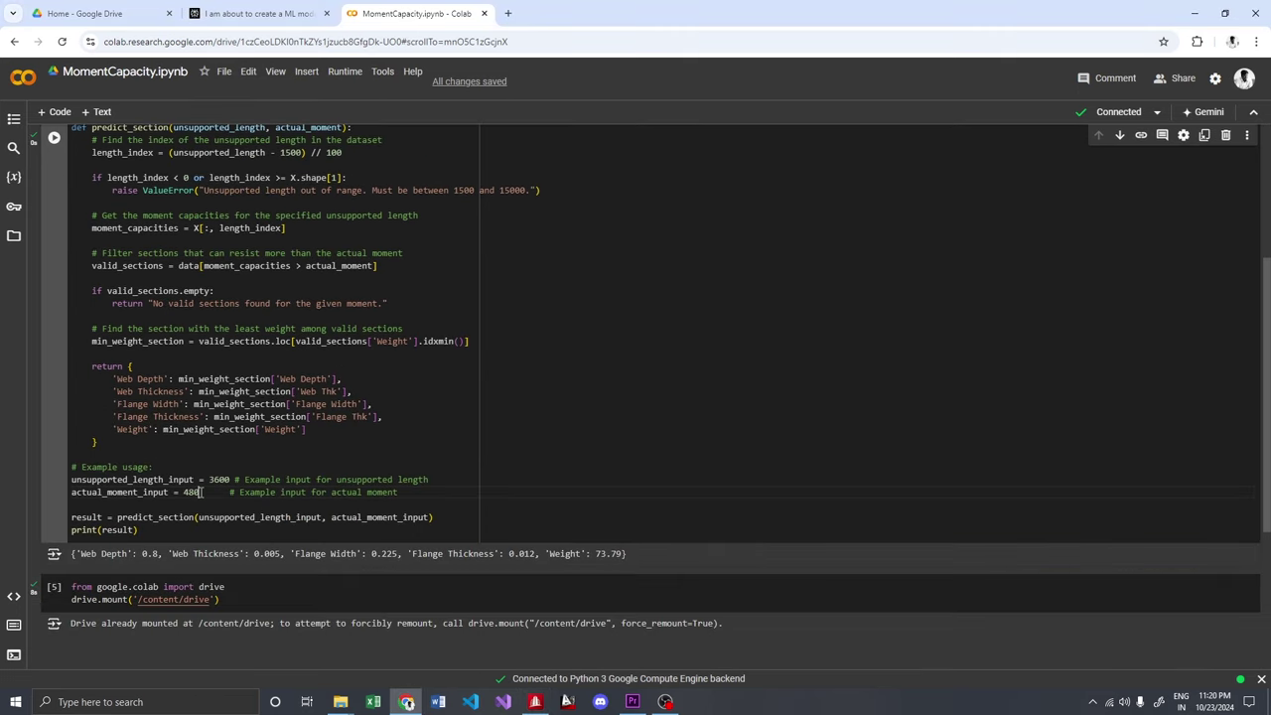
pyautogui.press('BackSpace')
pyautogui.press('BackSpace')
pyautogui.press('BackSpace')
pyautogui.write('77')
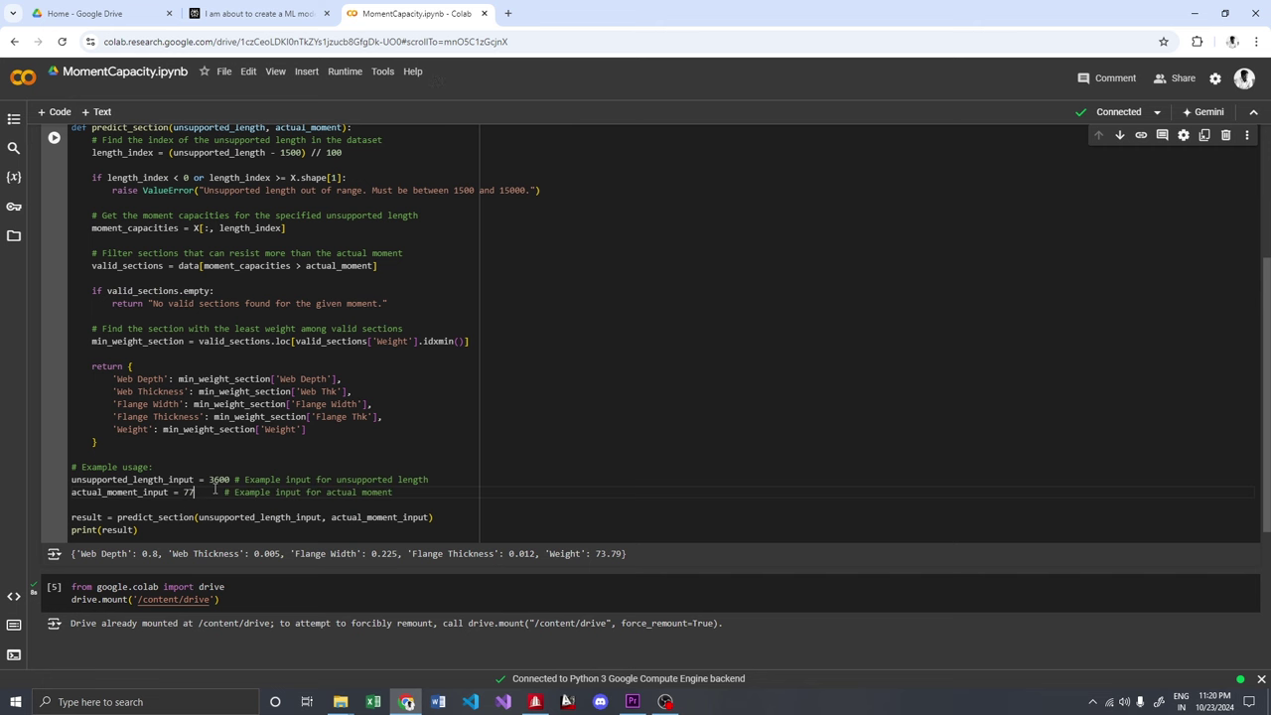
pyautogui.click(211, 480)
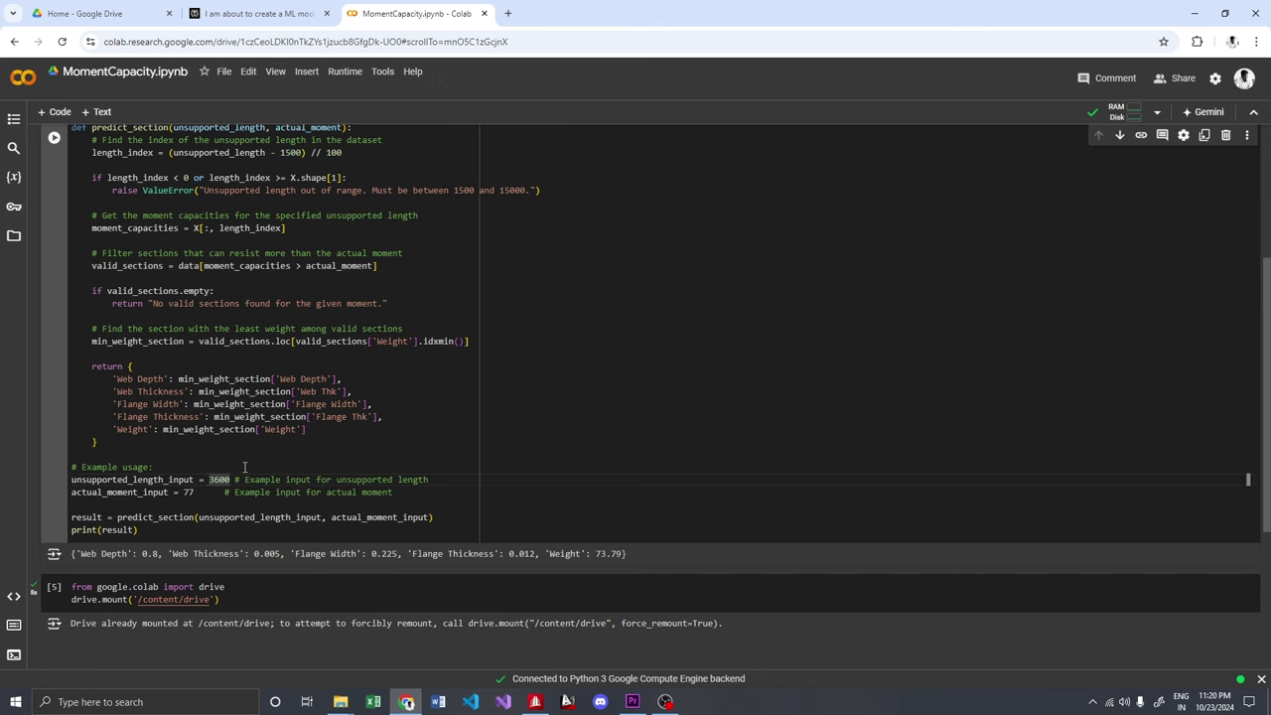
pyautogui.press('BackSpace')
pyautogui.write('3')
# - Run the prediction cell and select the predicted web thickness 0.005 and flange width values
pyautogui.scroll(-1, 310, 461)
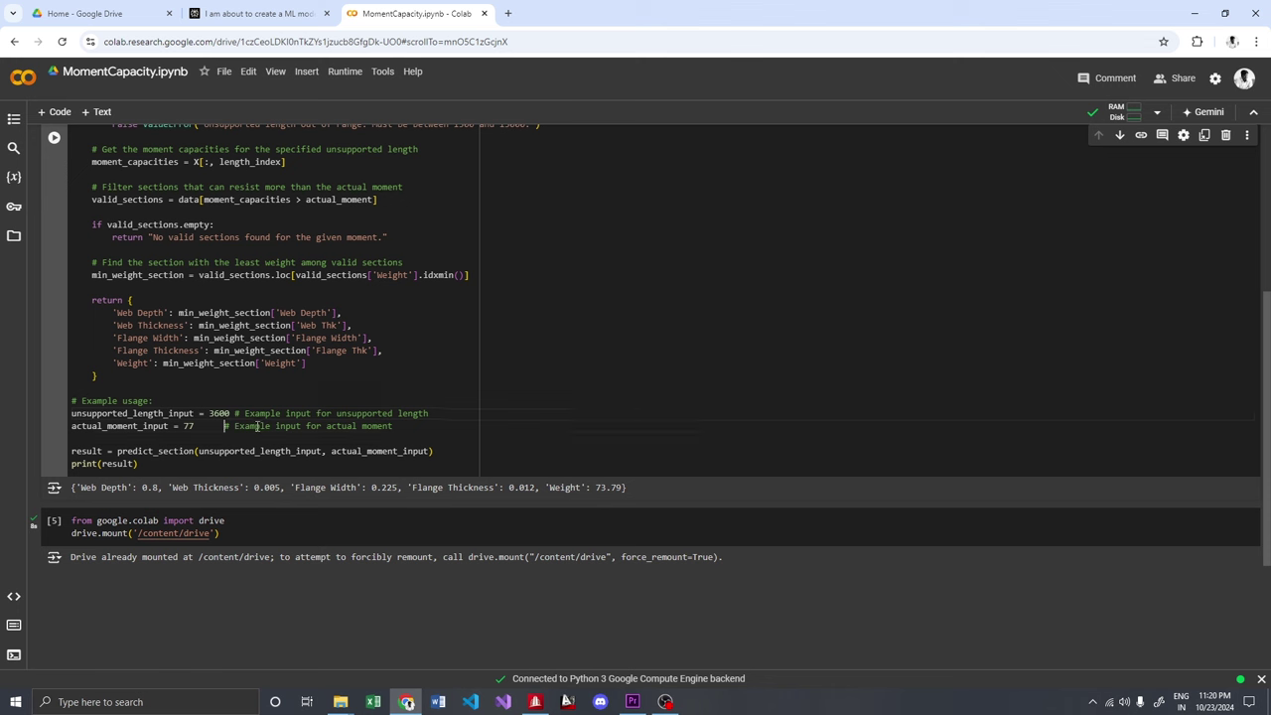
pyautogui.click(53, 138)
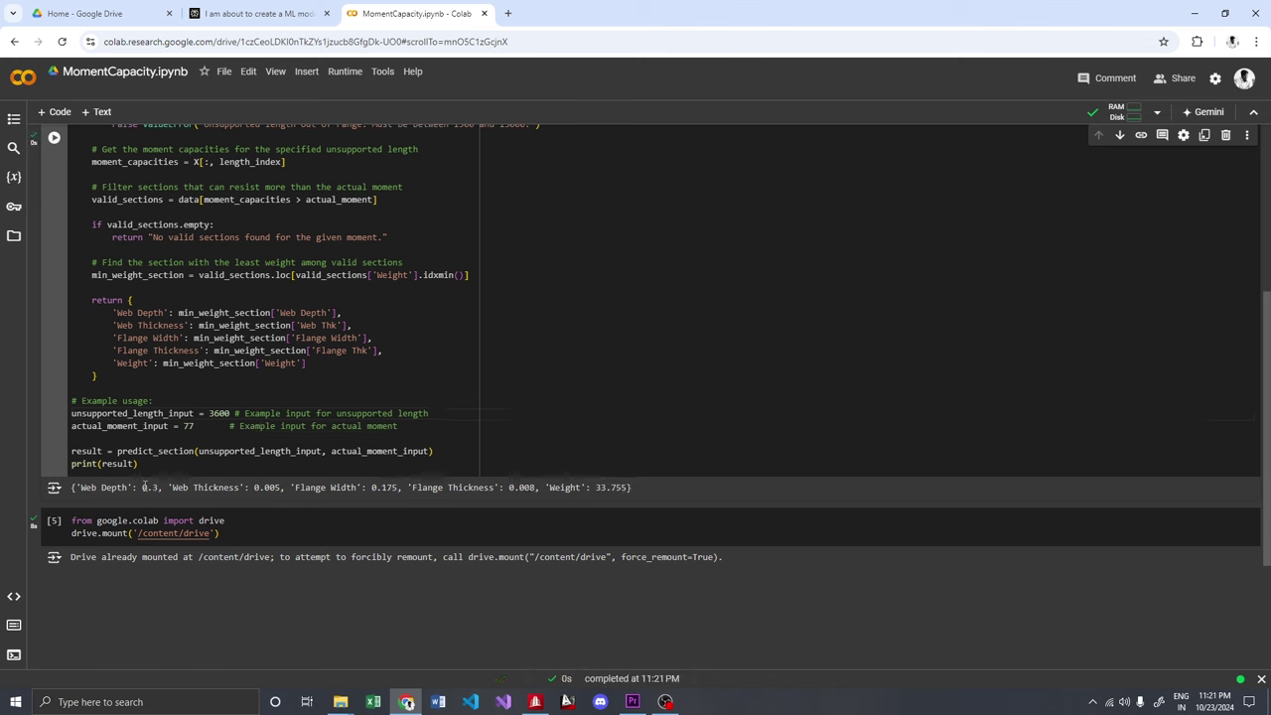
pyautogui.doubleClick(255, 487)
pyautogui.moveTo(373, 488); pyautogui.dragTo(391, 487)
pyautogui.hotkey('alt', 'Tab')
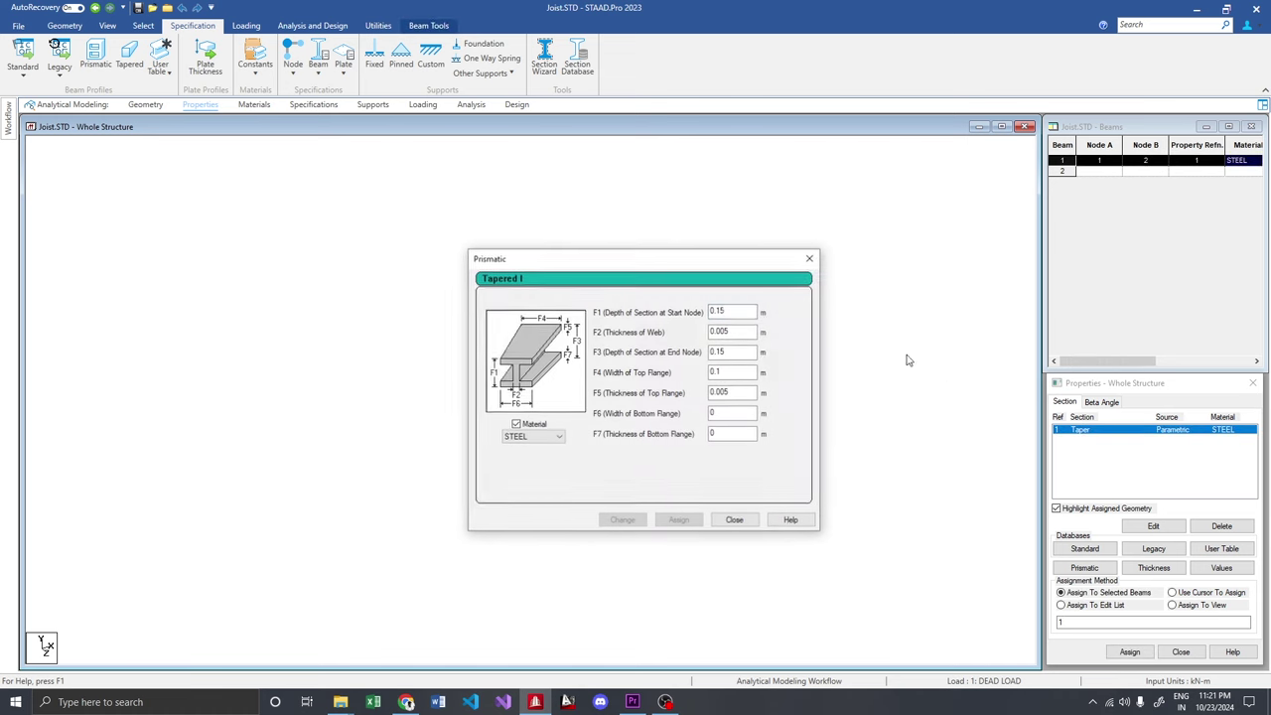
# - Apply tapered I-section dimensions of 0.316 depth, 0.175 flange width and 0.008 flange thickness
pyautogui.press('BackSpace')
pyautogui.press('BackSpace')
pyautogui.write('316')
pyautogui.press('Tab')
pyautogui.write('00.175')
pyautogui.press('Tab')
pyautogui.write('0.008')
pyautogui.press('Tab')
pyautogui.press('Tab')
pyautogui.click(622, 520)
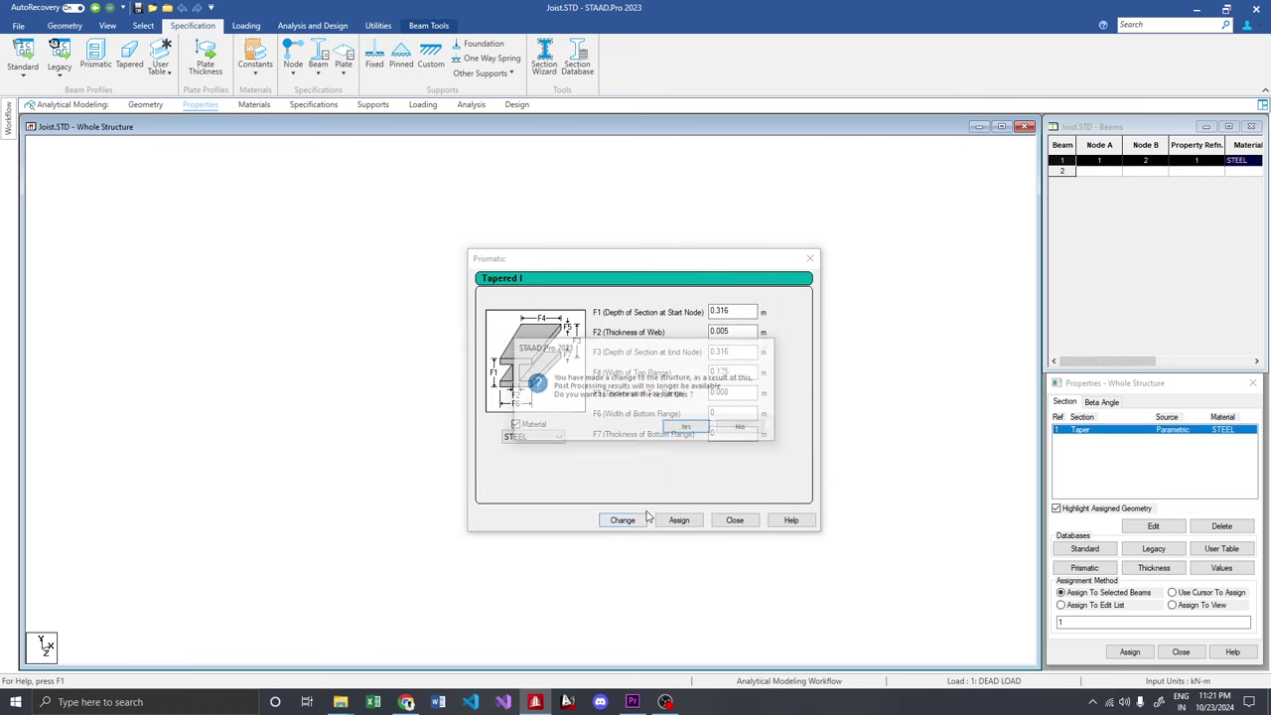
pyautogui.click(734, 520)
# - Rerun the analysis on the updated beam and check its steel design results
pyautogui.hotkey('ctrl', 'F5')
pyautogui.press('Return')
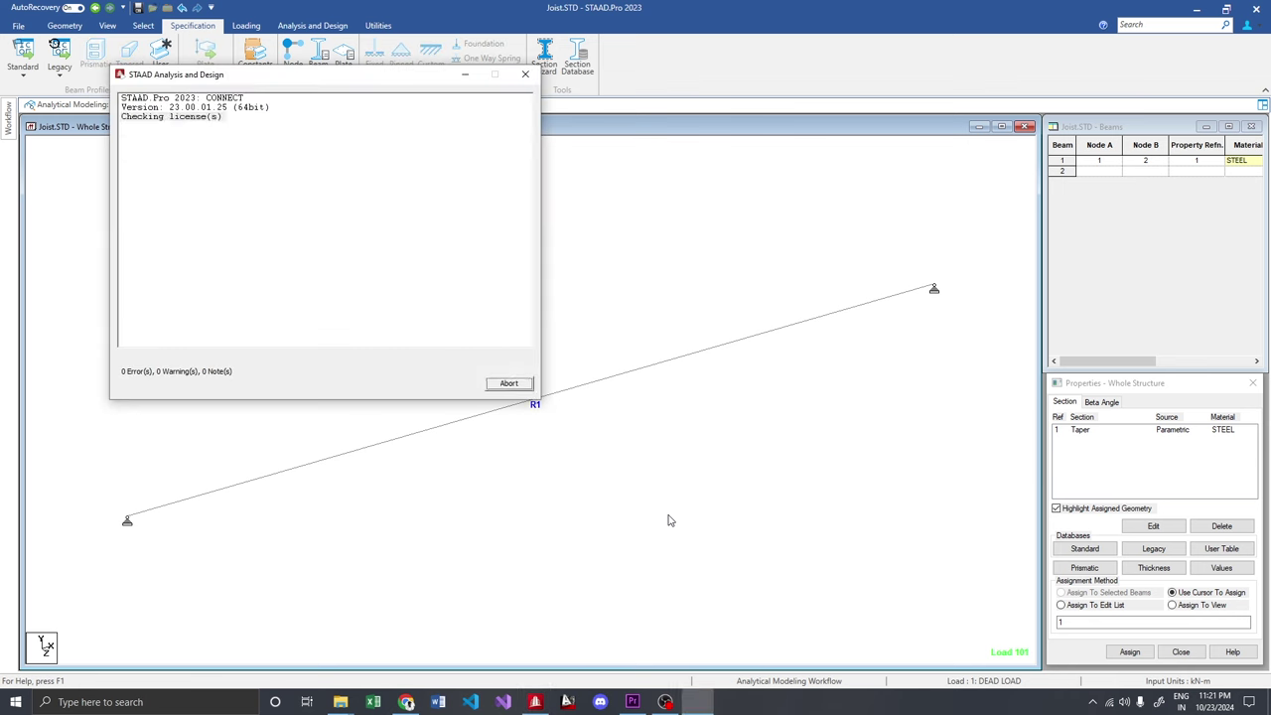
pyautogui.press('Return')
pyautogui.doubleClick(534, 402)
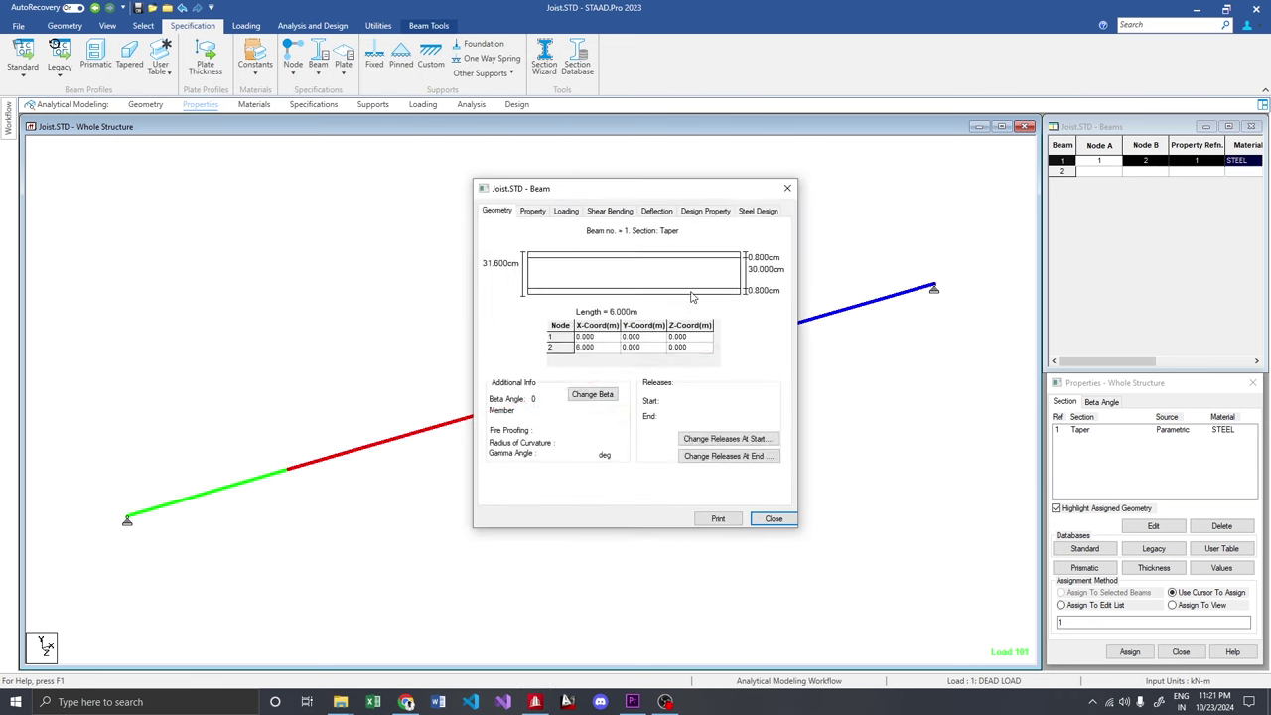
pyautogui.click(754, 211)
pyautogui.click(774, 519)
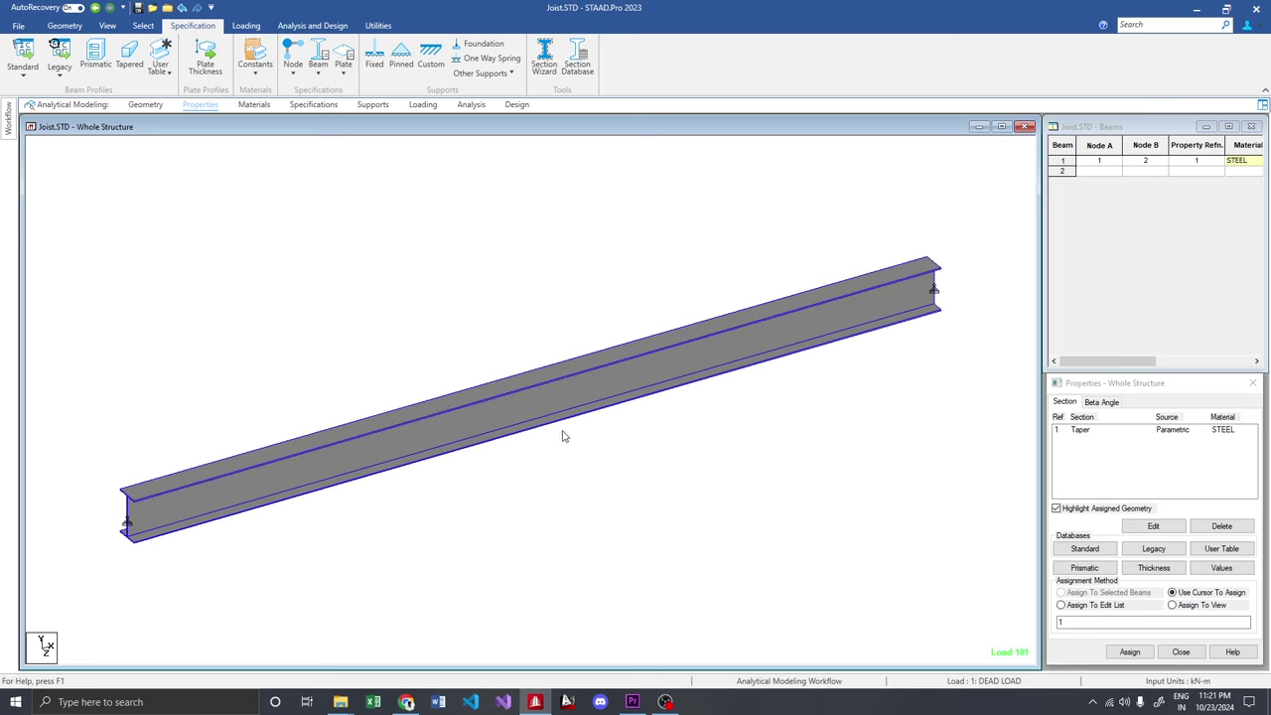
# - Read the resized Beam 1's design ratio of 0.895 from the 3D rendered view
pyautogui.moveTo(527, 410)
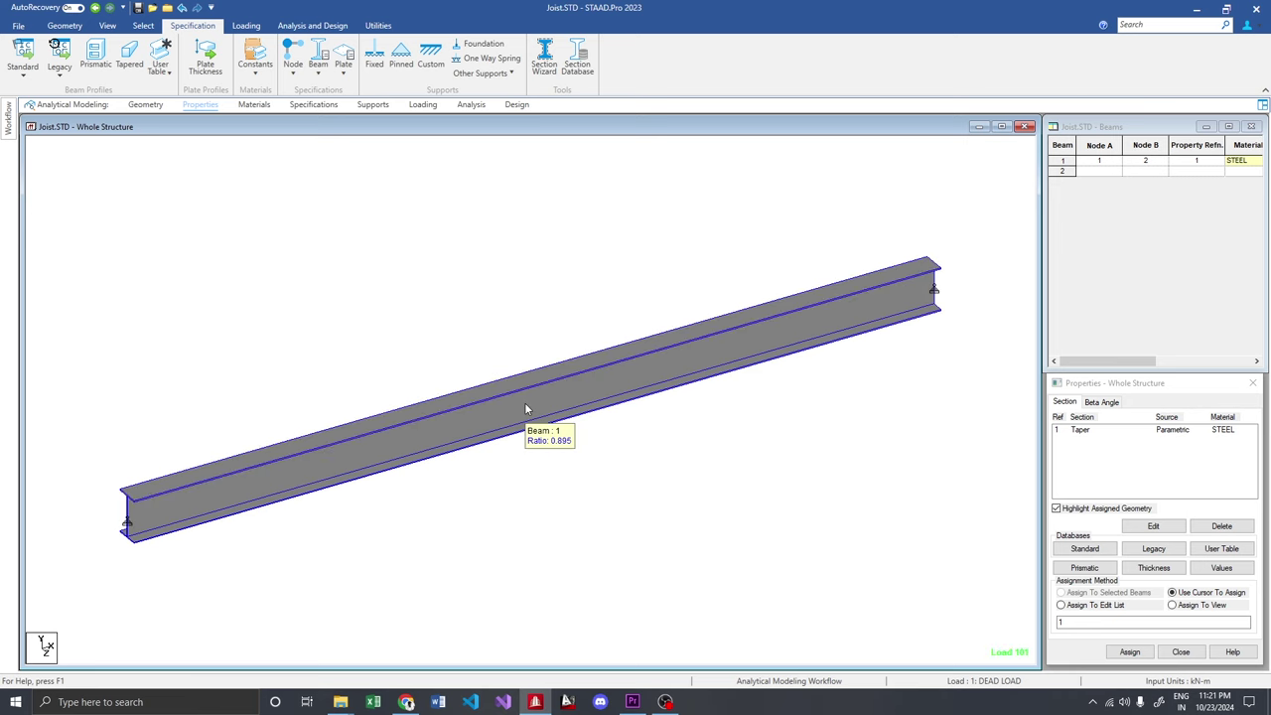